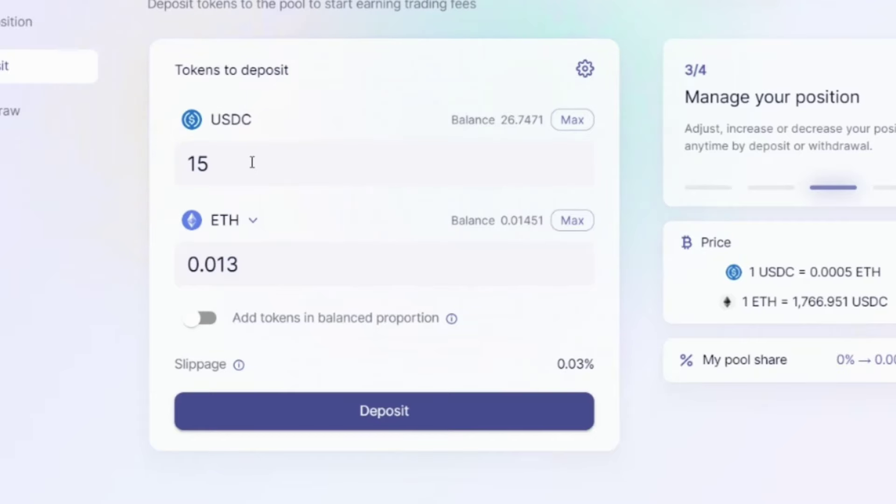
Step: Set the ETH amount to 0.01, deposit it with the 15 USDC into the Classic Pool, and approve the wallet transaction
{"action": "left_click", "coordinate": [259, 275]}
{"action": "key", "text": "BackSpace"}
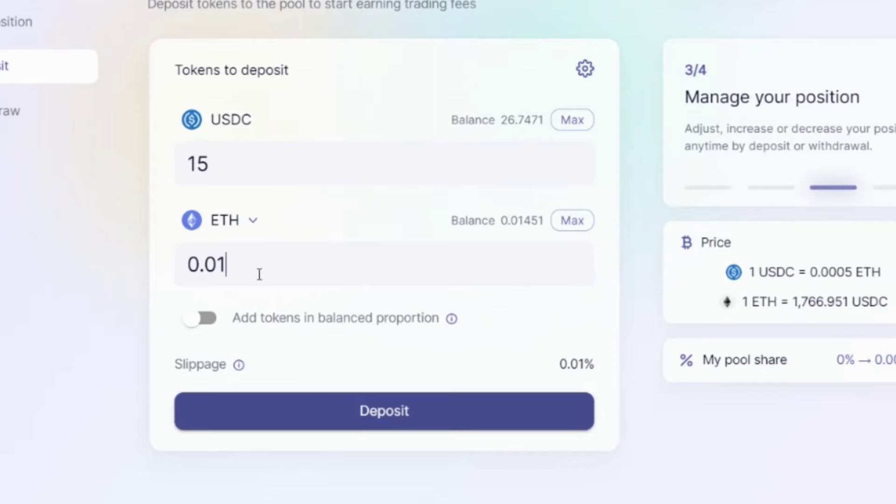
{"action": "left_click", "coordinate": [299, 419]}
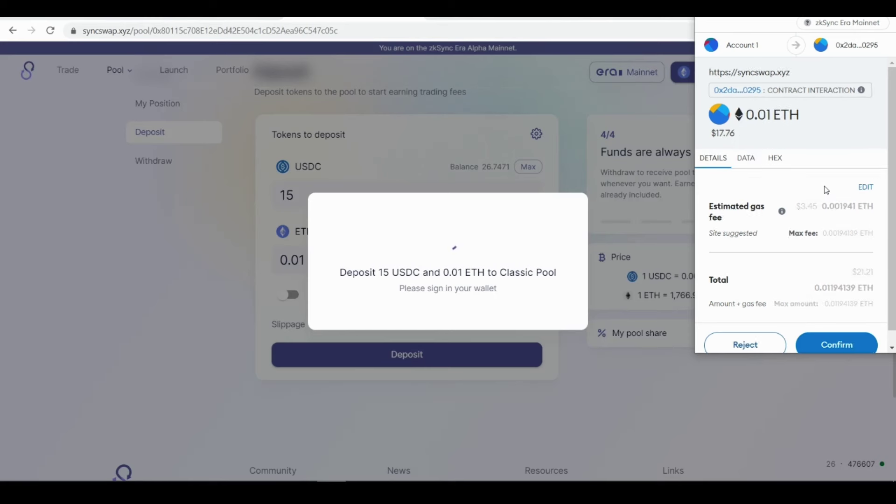
{"action": "left_click", "coordinate": [830, 334]}
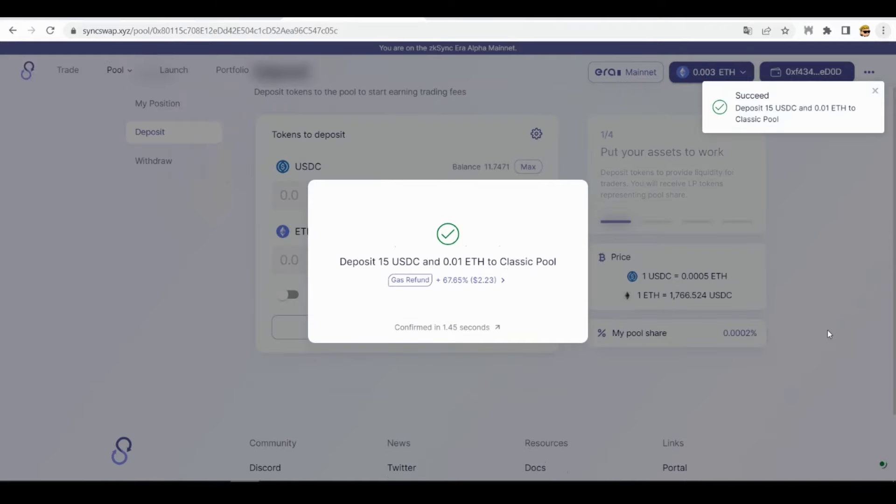
{"action": "left_click", "coordinate": [439, 382]}
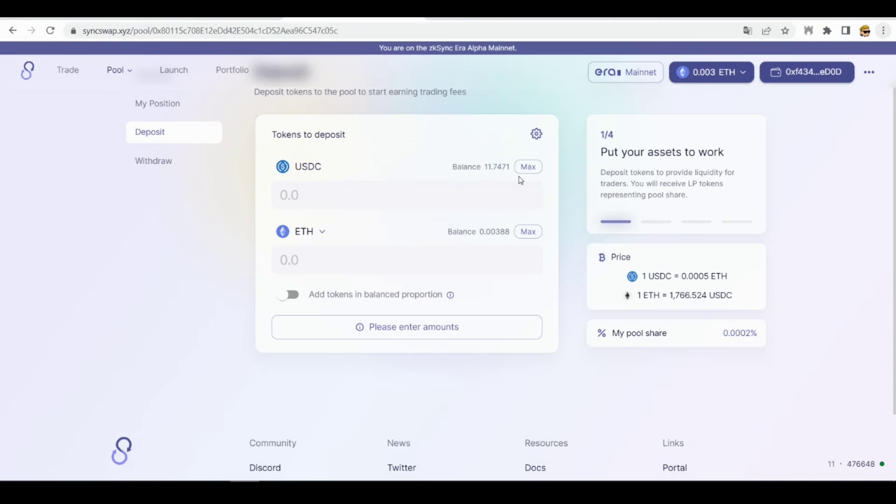
Step: Review the pool's overview, including assets, TVL and APR, and examine the value, share and assets of the own position
{"action": "scroll", "coordinate": [396, 205], "scroll_direction": "up", "scroll_amount": 1}
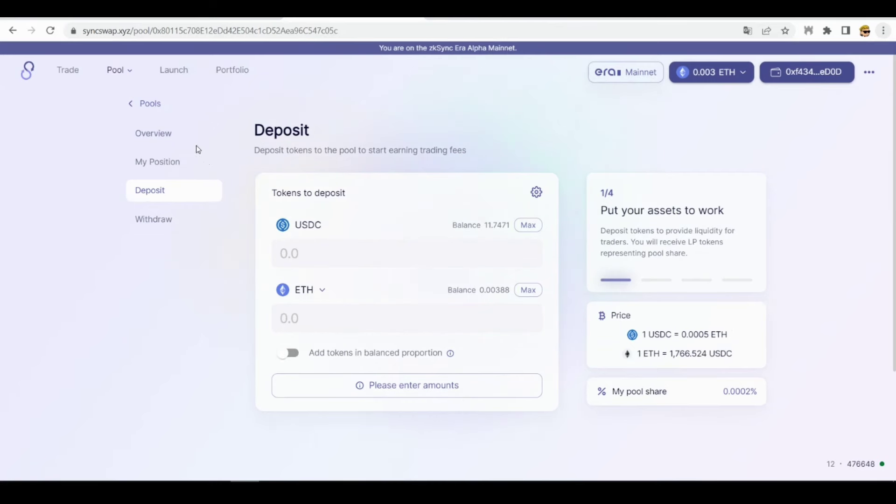
{"action": "left_click", "coordinate": [162, 139]}
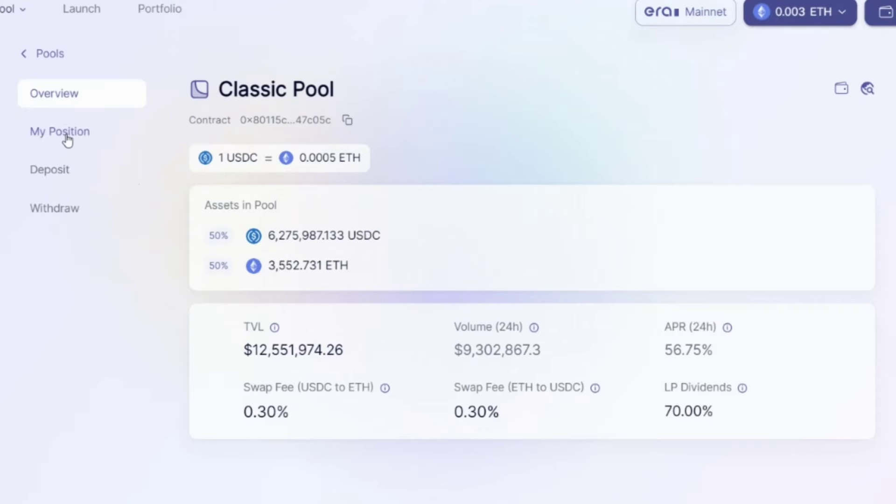
{"action": "left_click", "coordinate": [68, 140]}
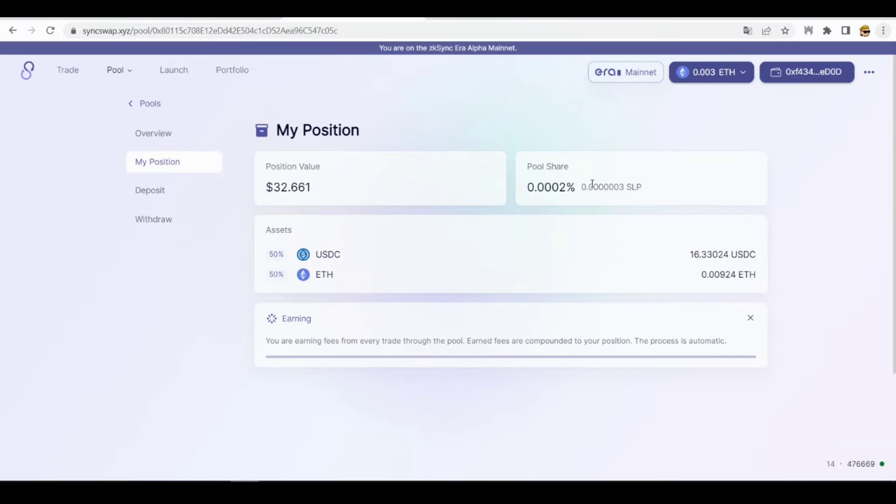
{"action": "left_click_drag", "start_coordinate": [554, 136], "coordinate": [598, 185]}
{"action": "left_click_drag", "start_coordinate": [593, 145], "coordinate": [811, 147]}
{"action": "left_click", "coordinate": [239, 210]}
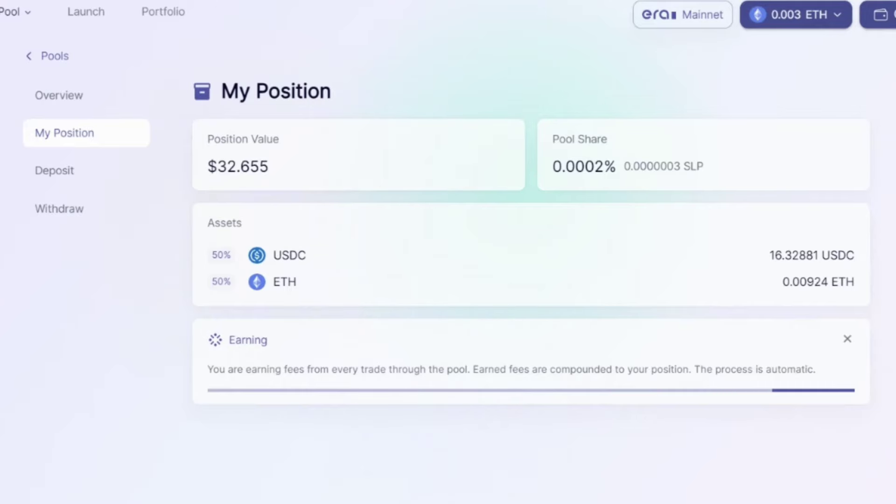
Step: Set up a balanced withdrawal of the maximum available LP amount from the pool
{"action": "mouse_move", "coordinate": [52, 40]}
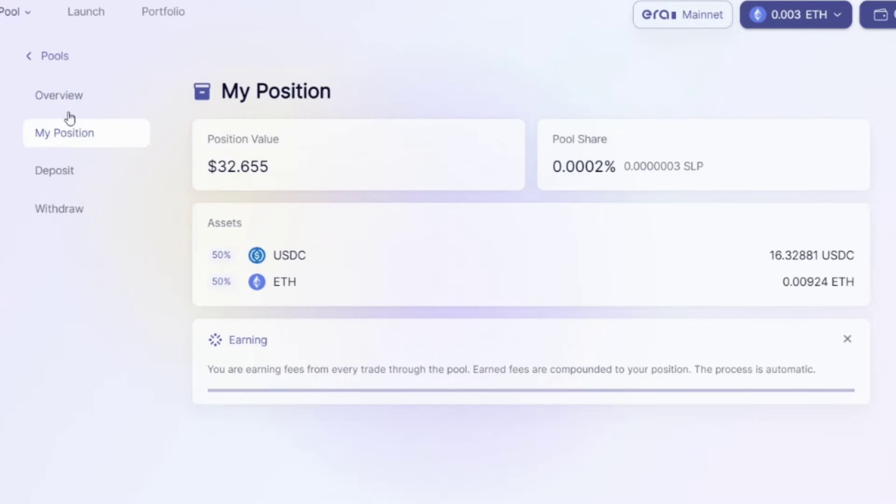
{"action": "left_click", "coordinate": [63, 210]}
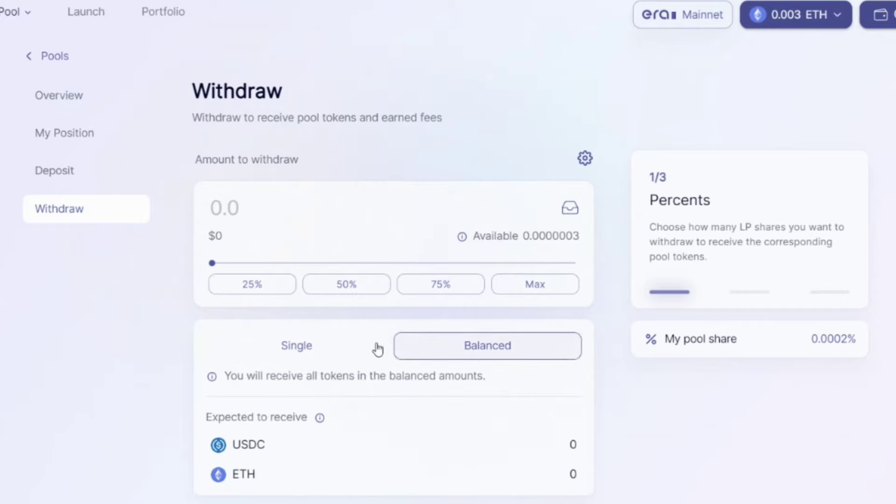
{"action": "scroll", "coordinate": [286, 207], "scroll_direction": "down", "scroll_amount": 3}
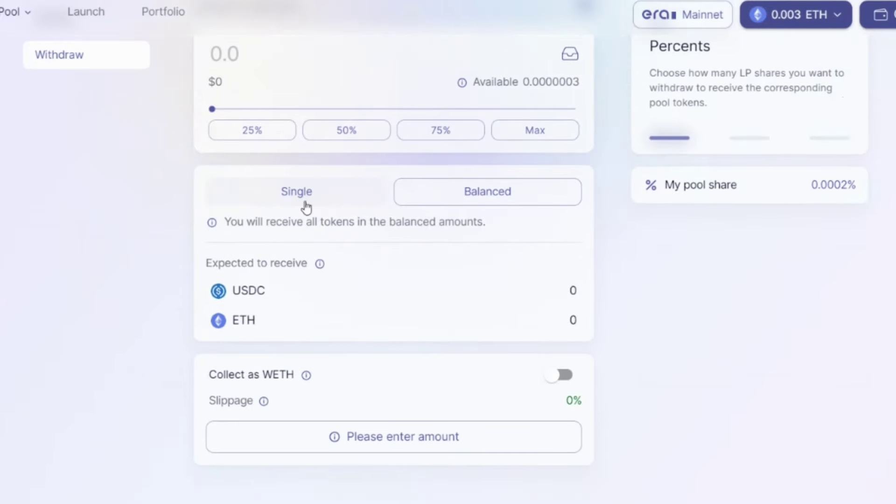
{"action": "scroll", "coordinate": [517, 242], "scroll_direction": "up", "scroll_amount": 1}
{"action": "scroll", "coordinate": [517, 243], "scroll_direction": "up", "scroll_amount": 1}
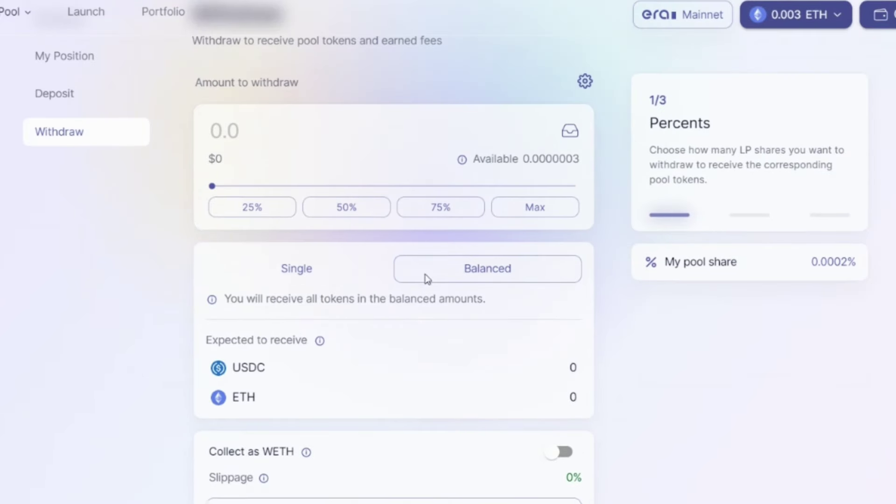
{"action": "left_click", "coordinate": [551, 216]}
{"action": "scroll", "coordinate": [548, 304], "scroll_direction": "down", "scroll_amount": 4}
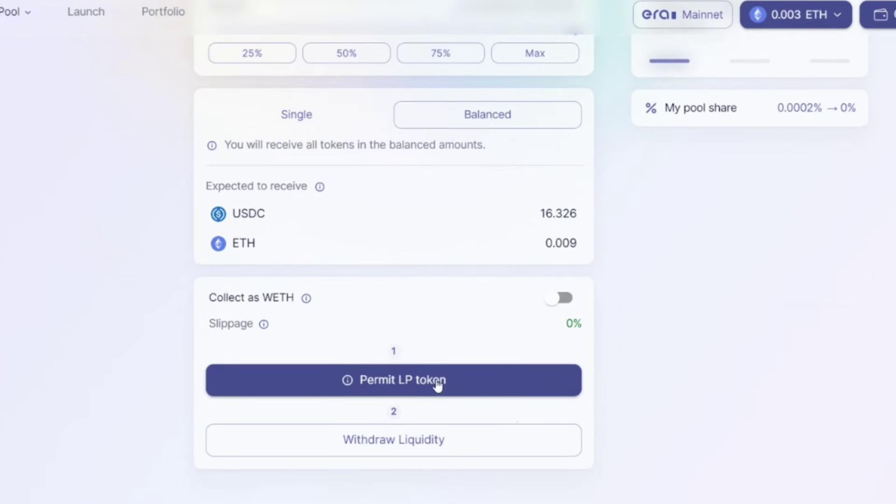
Step: Permit the LP token with a wallet signature, then withdraw the liquidity and approve the transaction in the wallet
{"action": "left_click", "coordinate": [428, 384]}
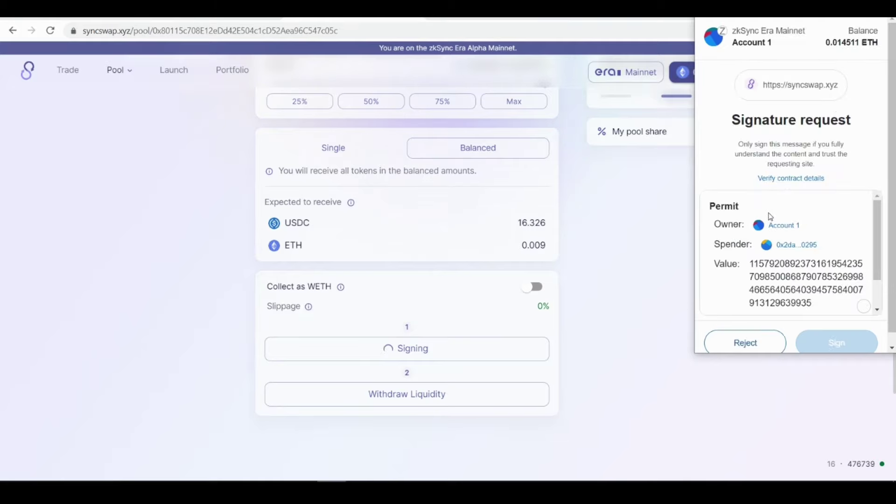
{"action": "scroll", "coordinate": [790, 224], "scroll_direction": "down", "scroll_amount": 2}
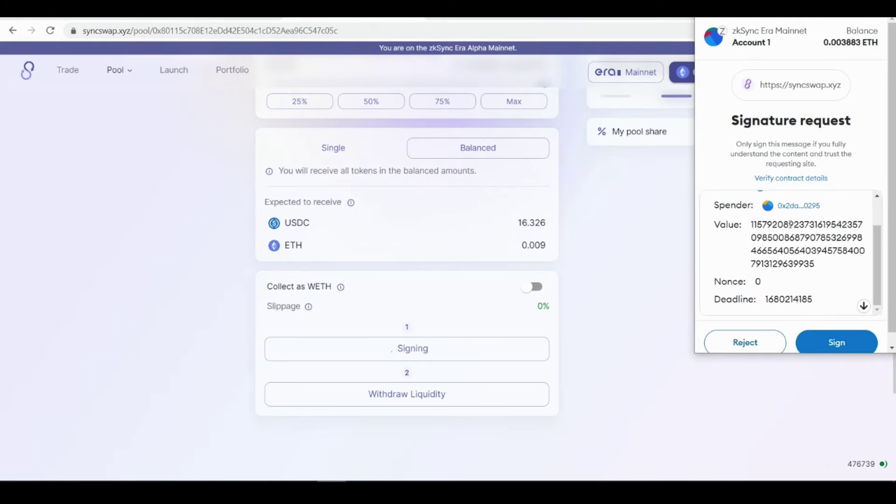
{"action": "left_click", "coordinate": [824, 332]}
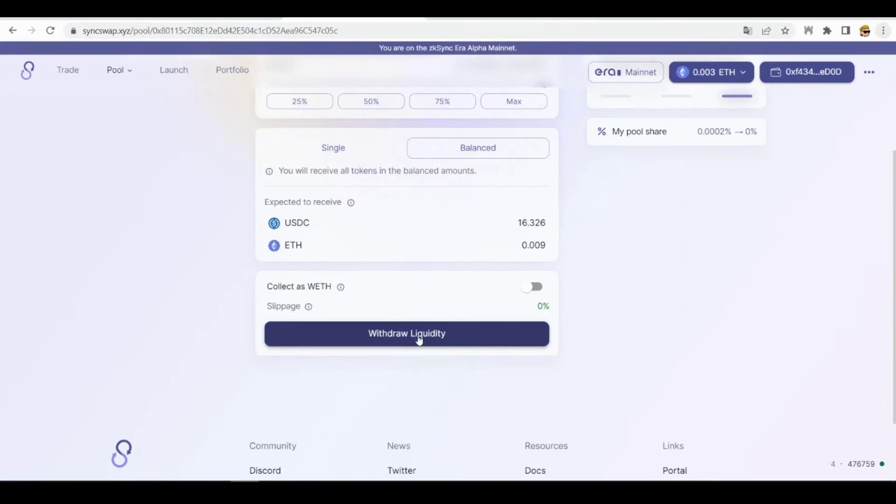
{"action": "left_click", "coordinate": [419, 334]}
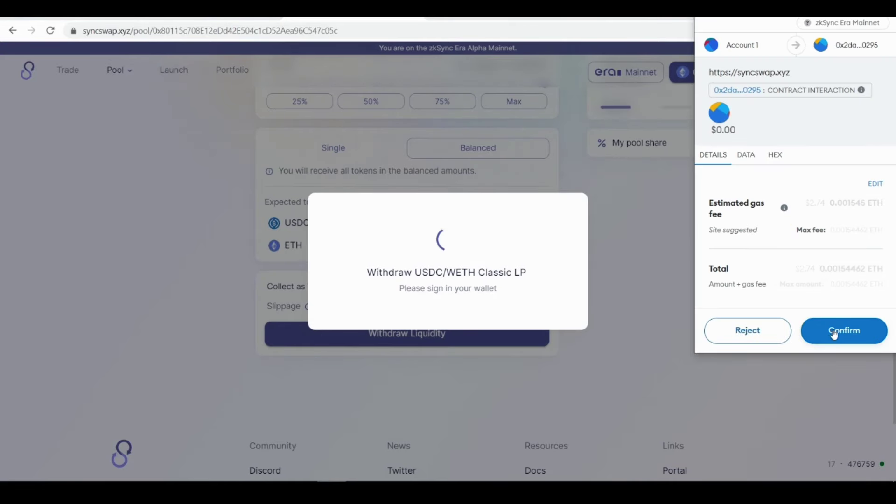
{"action": "left_click", "coordinate": [835, 333]}
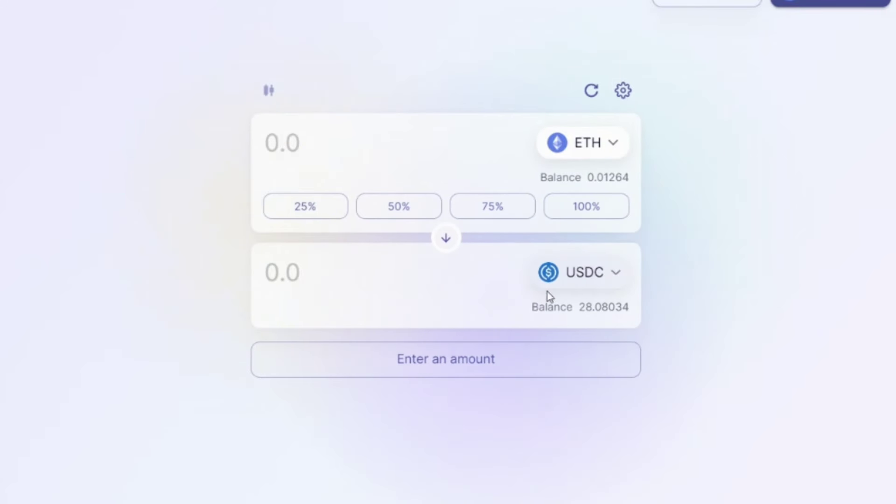
Step: Set up a swap of 100% of the USDC balance to ETH and unlock USDC with the maximum spending cap of 28.080345
{"action": "left_click", "coordinate": [444, 240]}
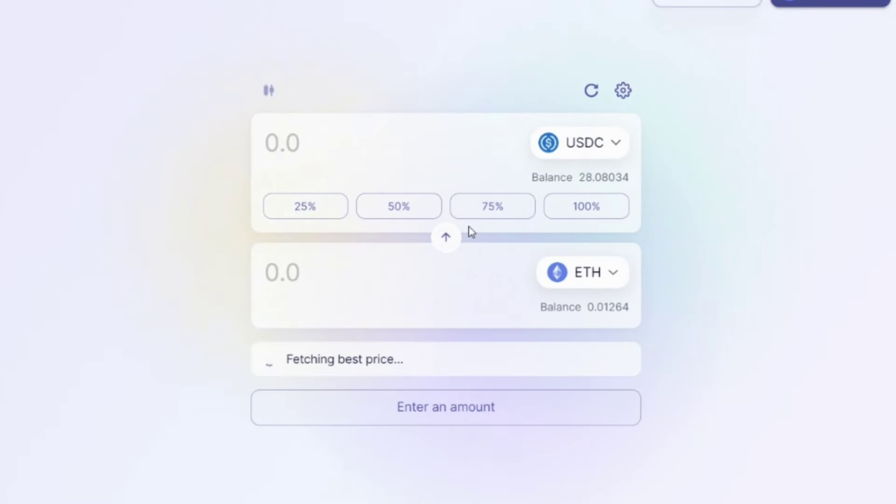
{"action": "left_click", "coordinate": [600, 208]}
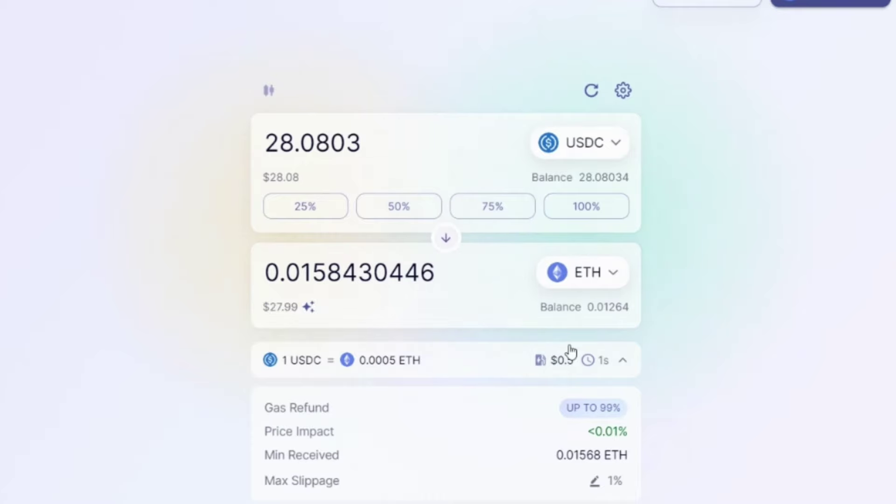
{"action": "scroll", "coordinate": [511, 394], "scroll_direction": "down", "scroll_amount": 3}
{"action": "left_click", "coordinate": [462, 476]}
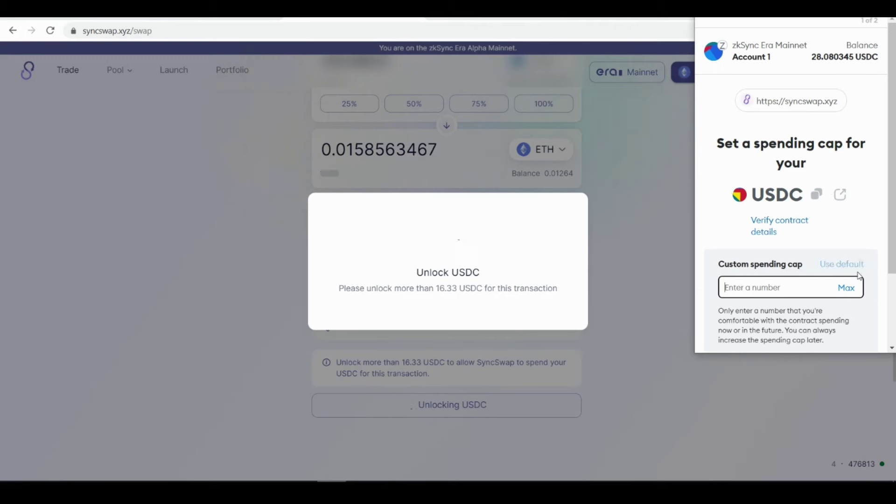
{"action": "left_click", "coordinate": [852, 293]}
{"action": "scroll", "coordinate": [849, 299], "scroll_direction": "down", "scroll_amount": 3}
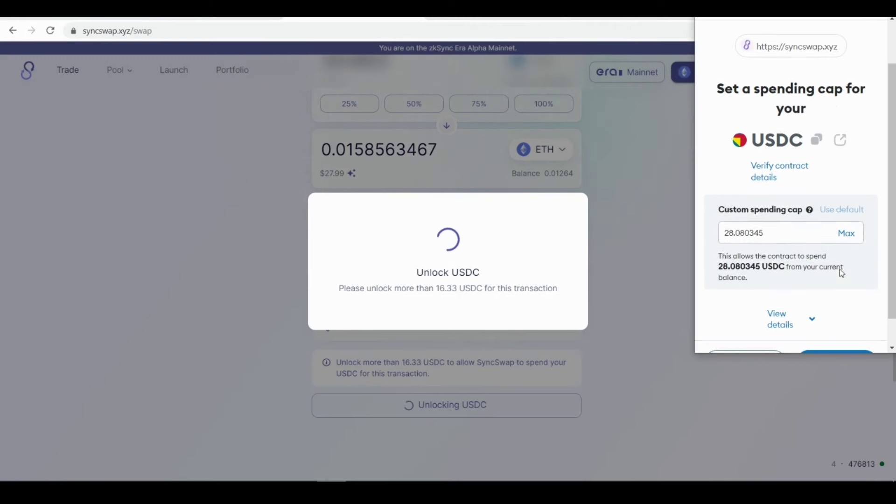
{"action": "left_click", "coordinate": [843, 331]}
{"action": "left_click", "coordinate": [843, 330]}
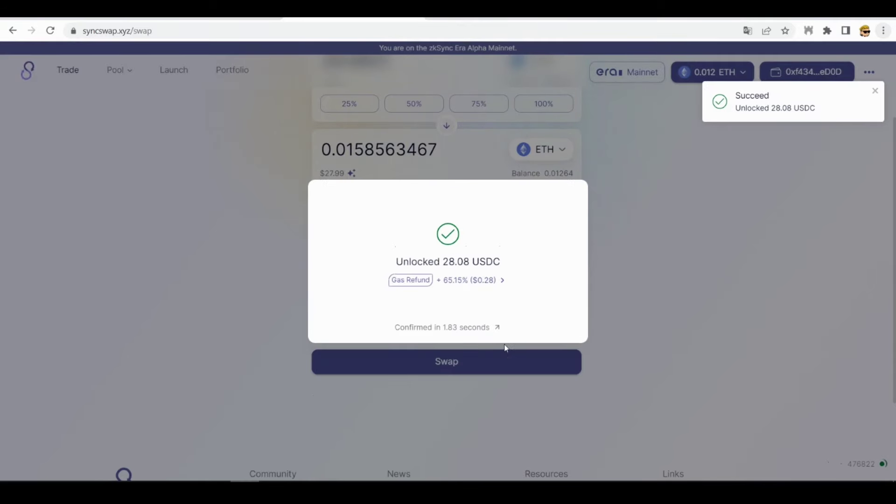
{"action": "left_click", "coordinate": [618, 281]}
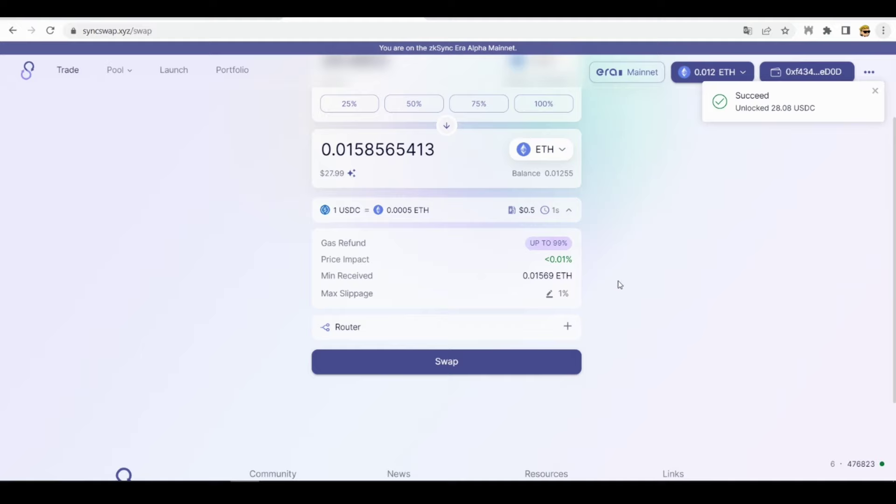
Step: Swap the 28.0803 USDC for ETH, approve the transaction in the wallet and dismiss the confirmation
{"action": "left_click", "coordinate": [474, 362]}
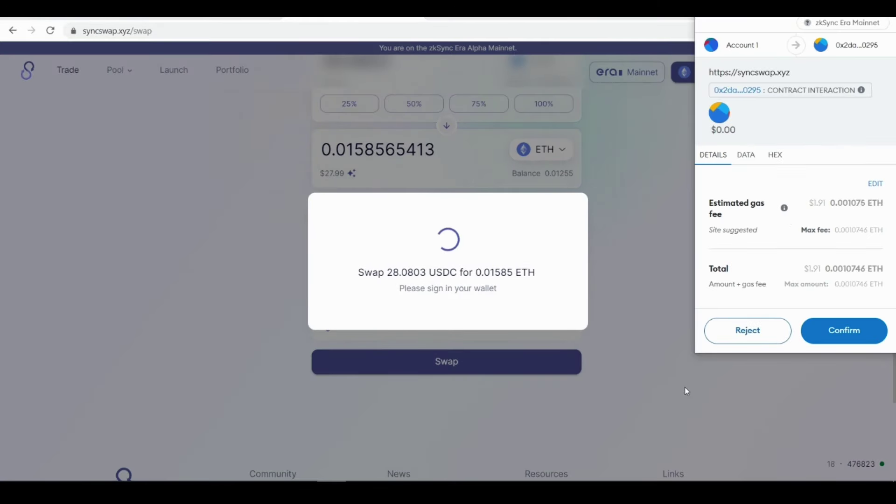
{"action": "left_click", "coordinate": [844, 331]}
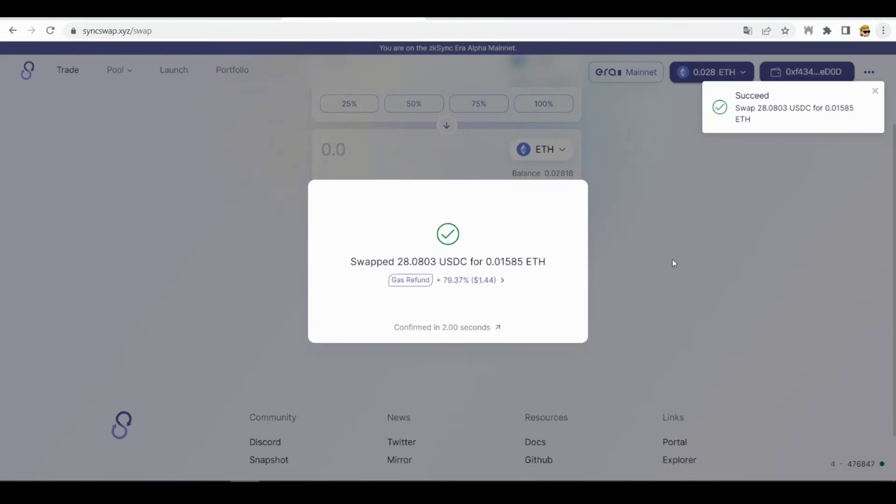
{"action": "left_click", "coordinate": [672, 260]}
{"action": "scroll", "coordinate": [658, 247], "scroll_direction": "up", "scroll_amount": 3}
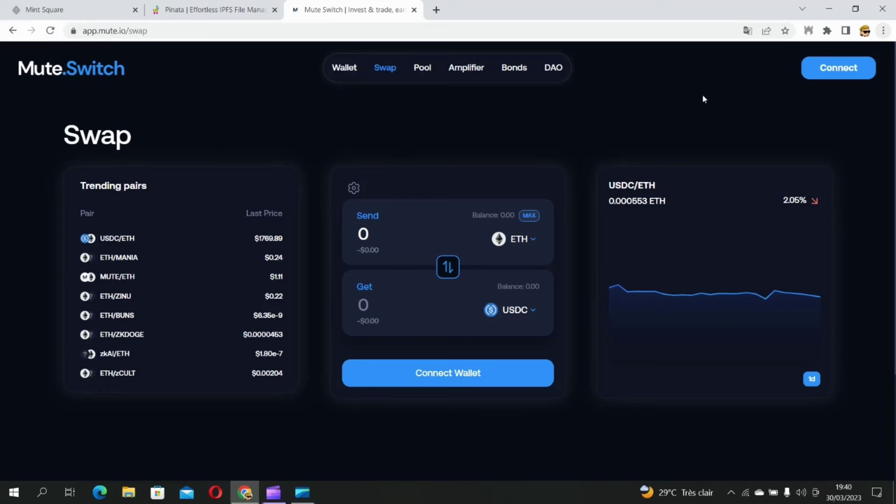
Step: Connect the MetaMask wallet to Mute.Switch with Account 1 and close the wallet window
{"action": "left_click", "coordinate": [840, 68]}
{"action": "left_click", "coordinate": [548, 208]}
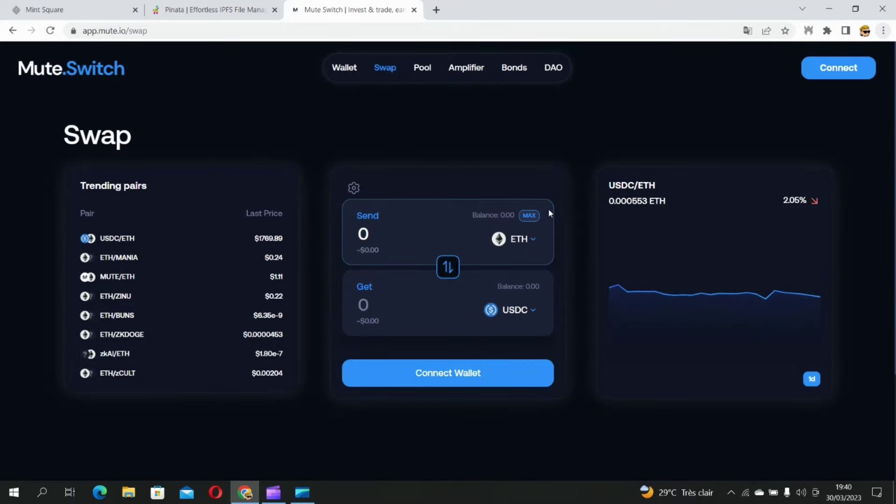
{"action": "left_click", "coordinate": [827, 31]}
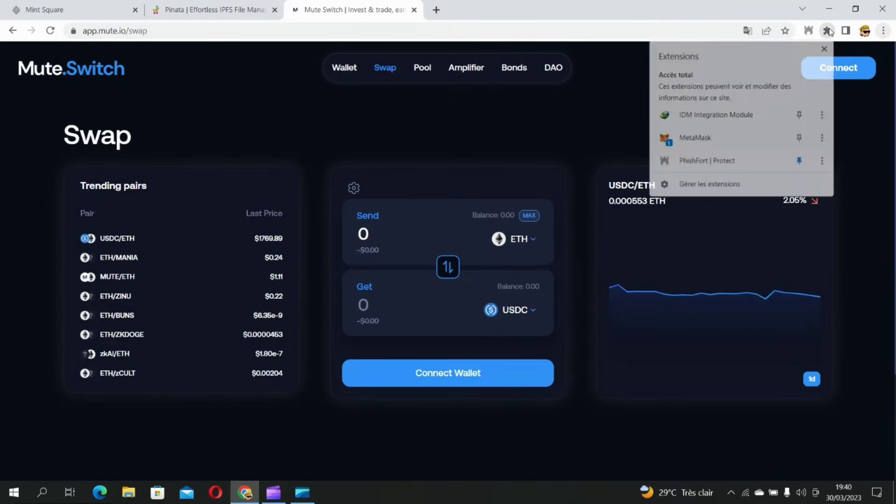
{"action": "left_click", "coordinate": [704, 140]}
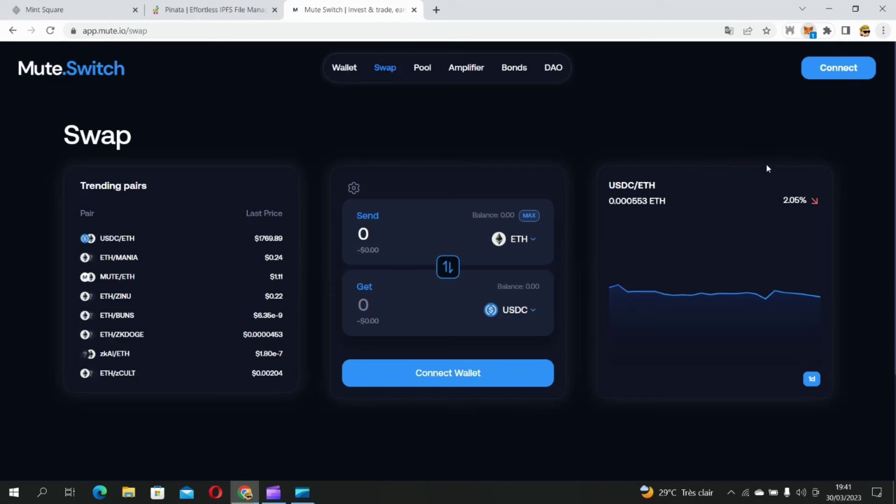
{"action": "left_click", "coordinate": [758, 360]}
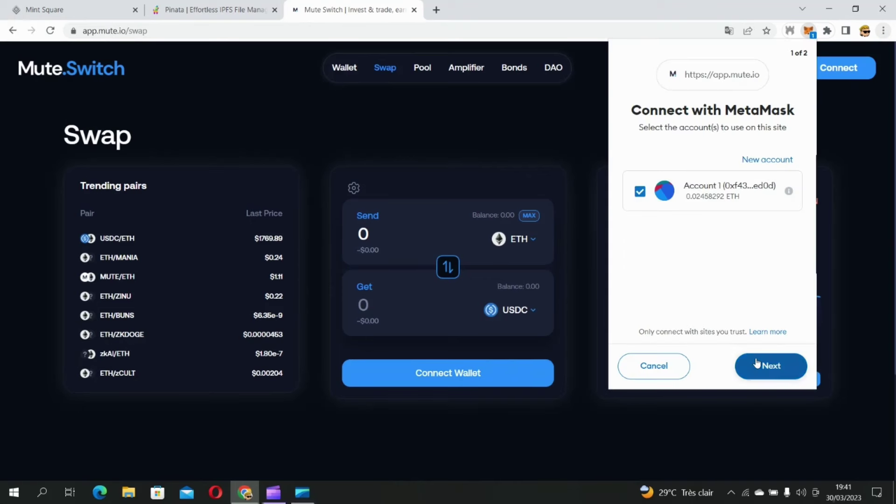
{"action": "left_click", "coordinate": [757, 365]}
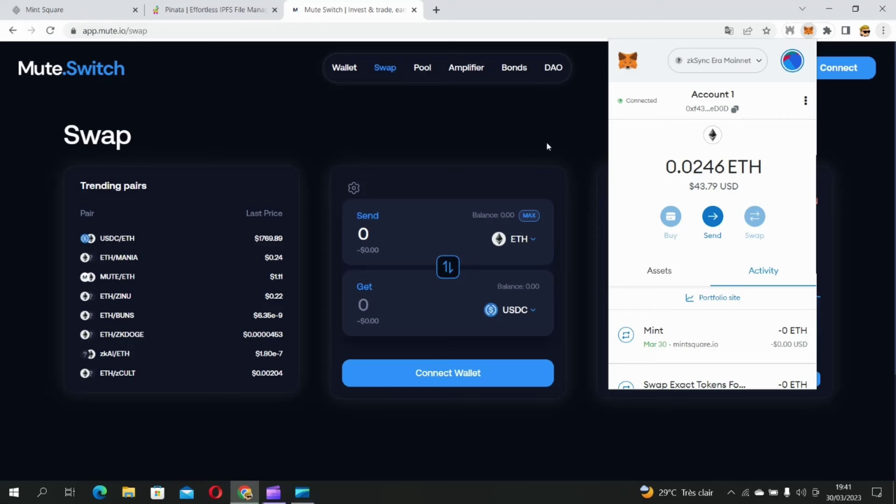
{"action": "left_click", "coordinate": [532, 142]}
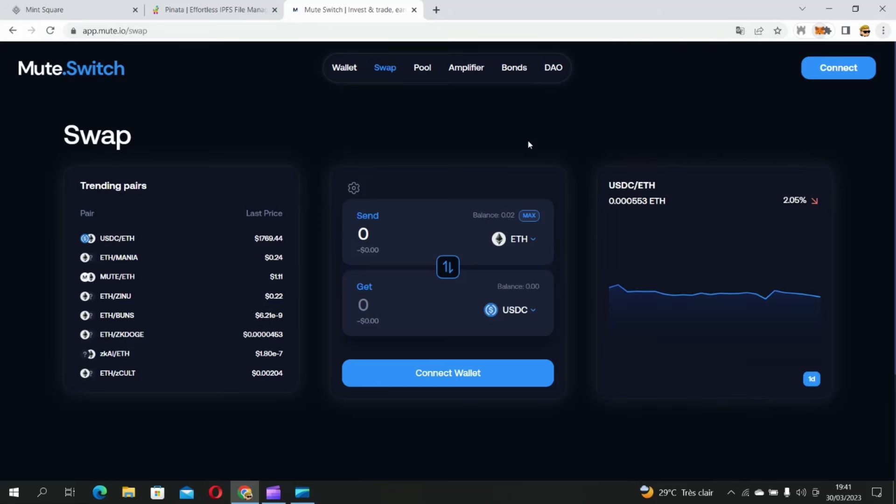
{"action": "left_click", "coordinate": [828, 31]}
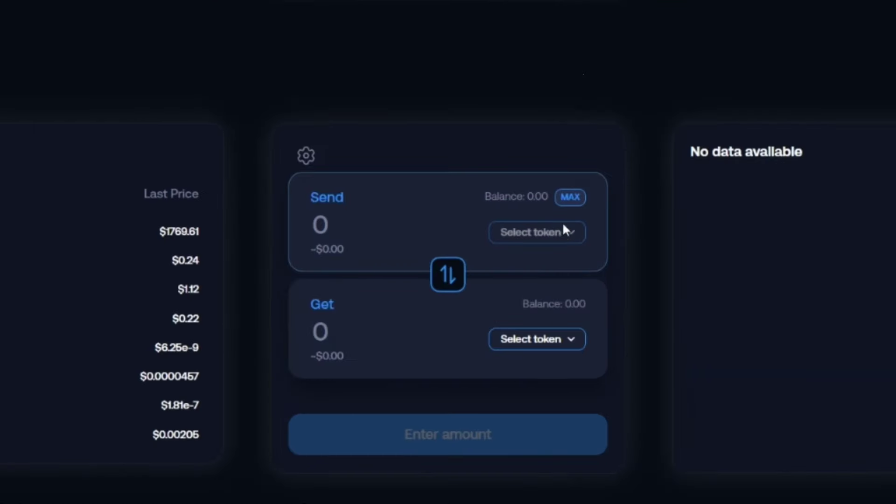
Step: Set up a swap on Mute.Switch that sends 0.0058 ETH and receives USDC
{"action": "left_click", "coordinate": [525, 239]}
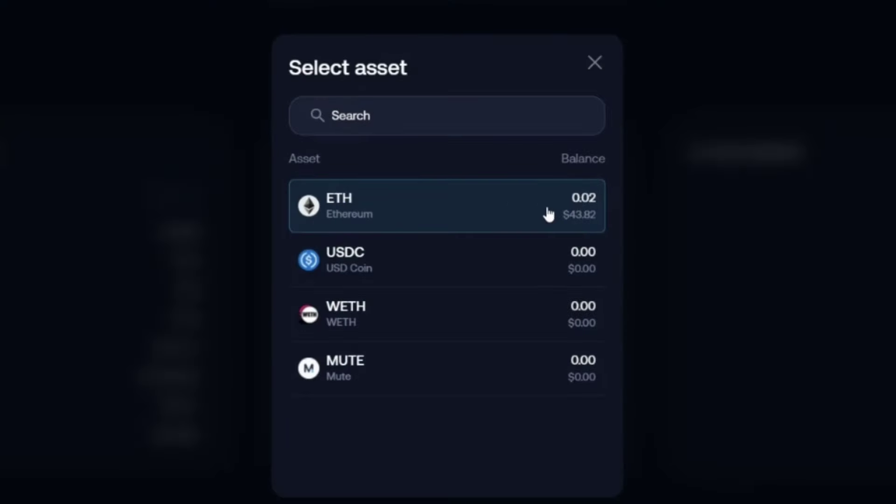
{"action": "left_click", "coordinate": [601, 74]}
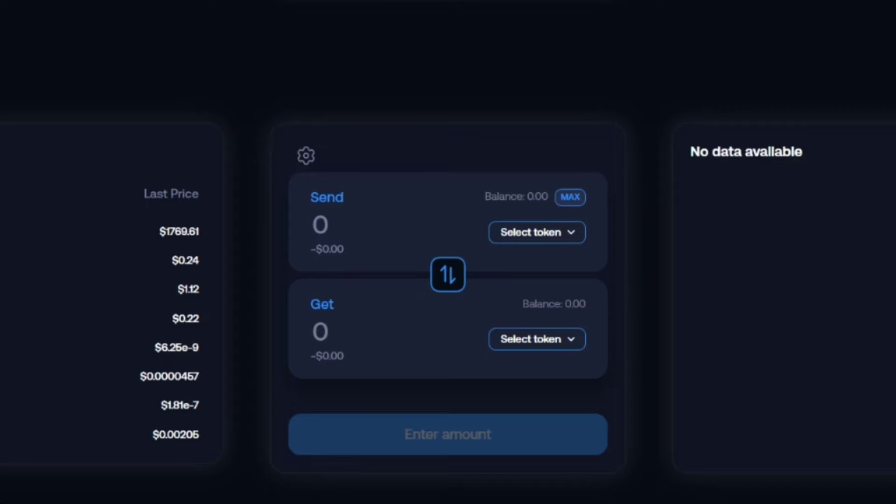
{"action": "left_click", "coordinate": [569, 229]}
{"action": "left_click", "coordinate": [416, 220]}
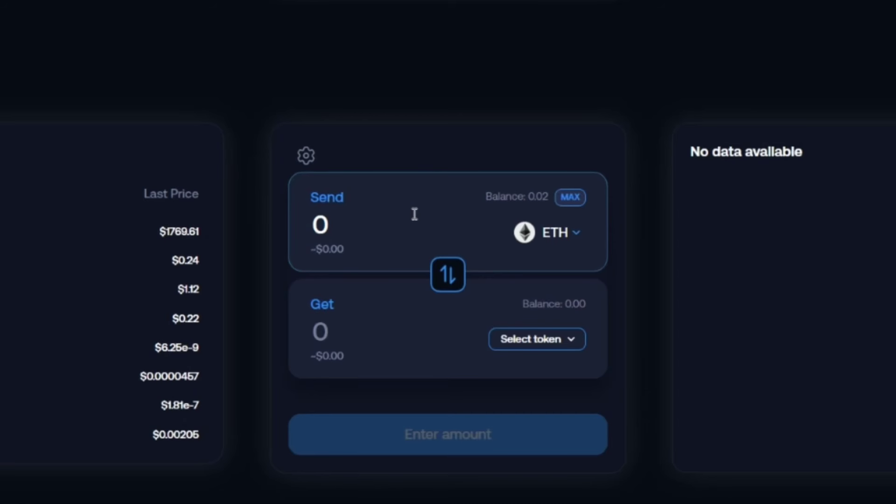
{"action": "left_click", "coordinate": [574, 340]}
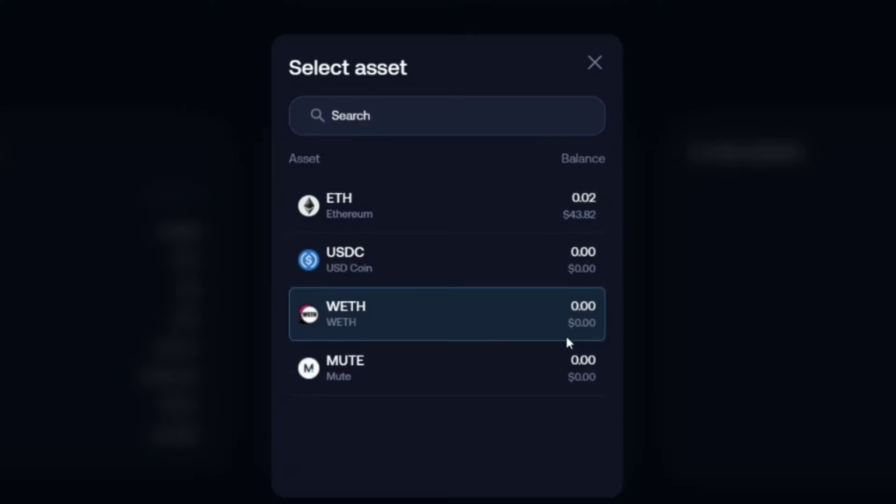
{"action": "left_click", "coordinate": [410, 268]}
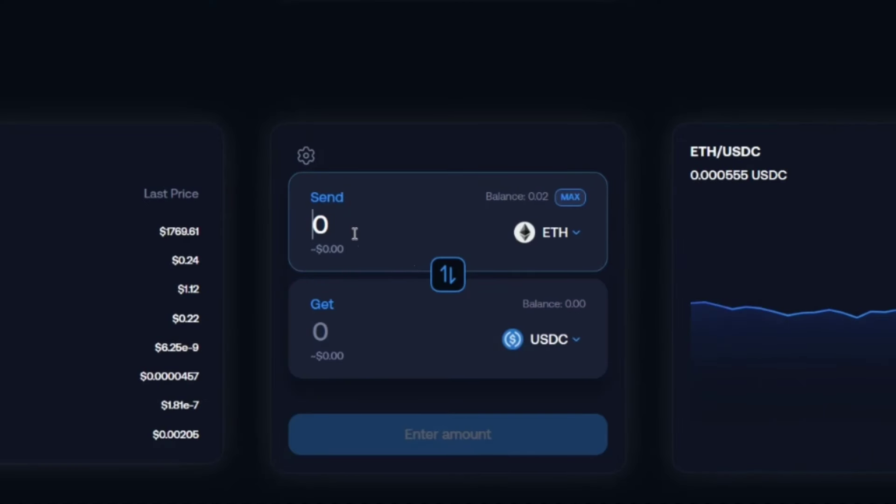
{"action": "type", "text": "0."}
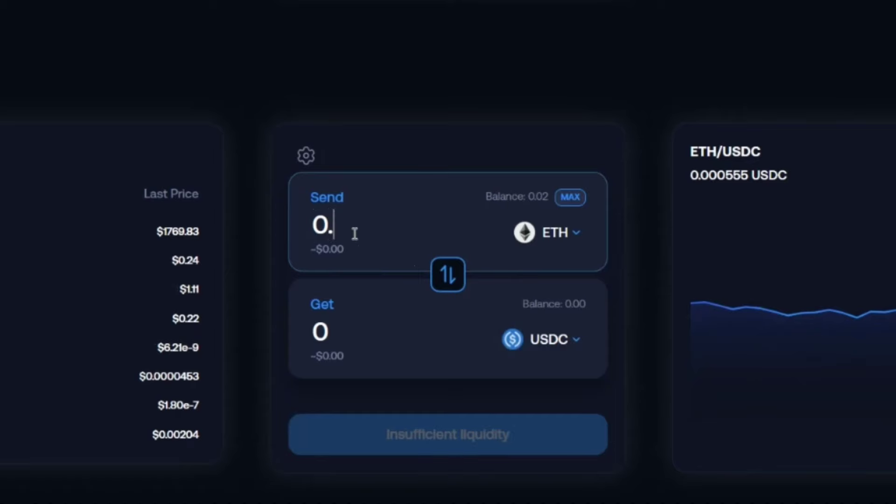
{"action": "type", "text": "005"}
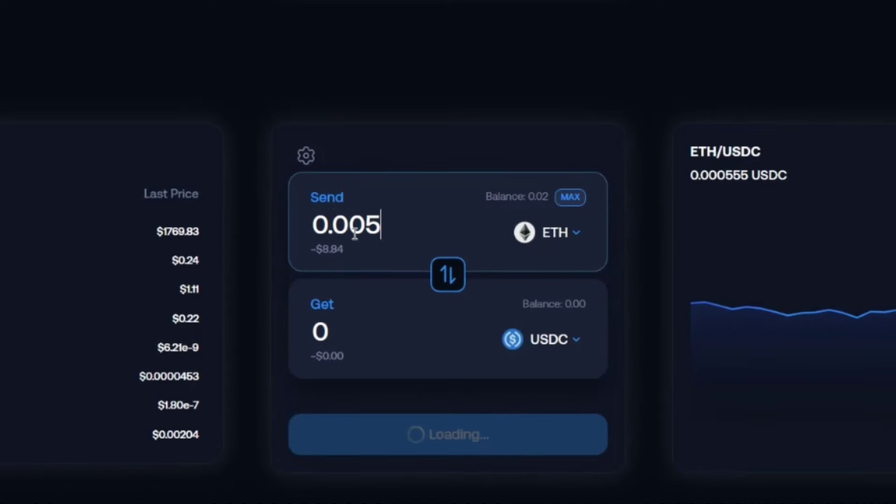
{"action": "type", "text": "8"}
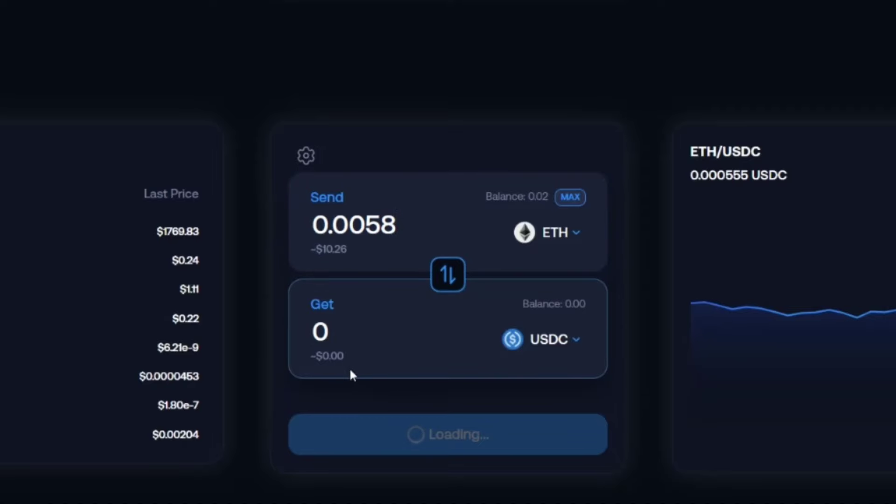
Step: Execute the ETH to USDC swap, approve the transaction in the wallet and dismiss the confirmation
{"action": "scroll", "coordinate": [436, 436], "scroll_direction": "down", "scroll_amount": 4}
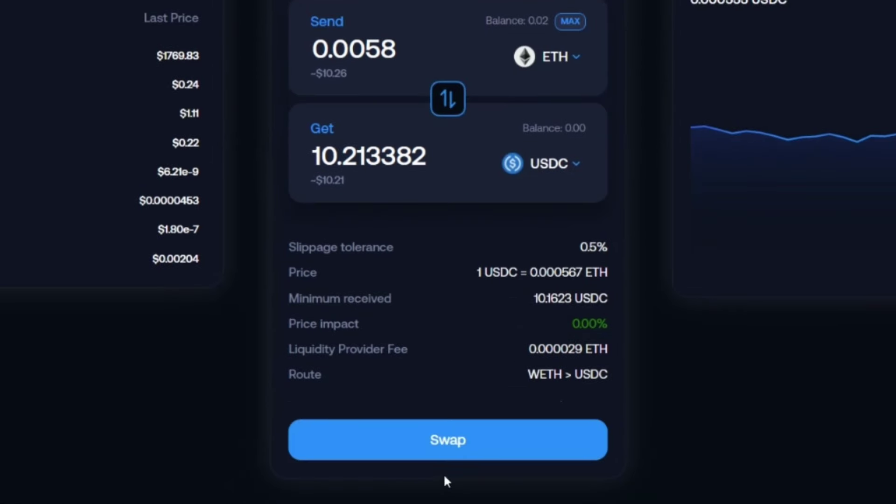
{"action": "left_click", "coordinate": [449, 456]}
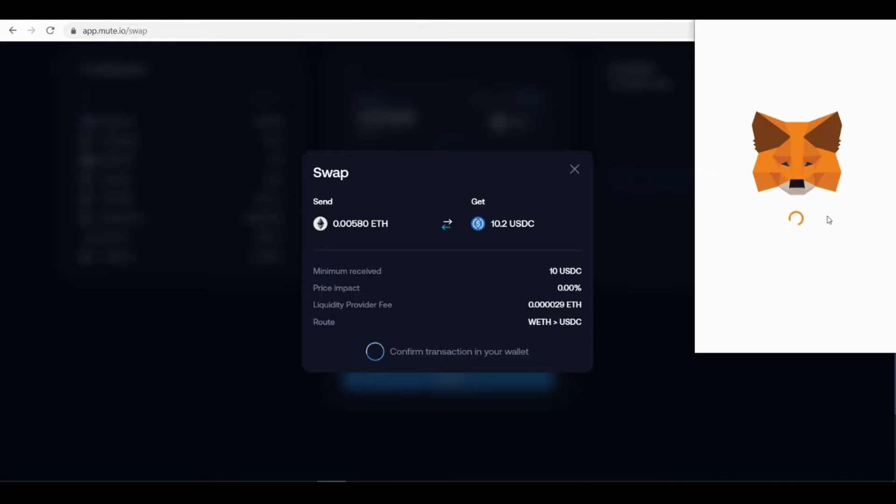
{"action": "scroll", "coordinate": [847, 252], "scroll_direction": "down", "scroll_amount": 2}
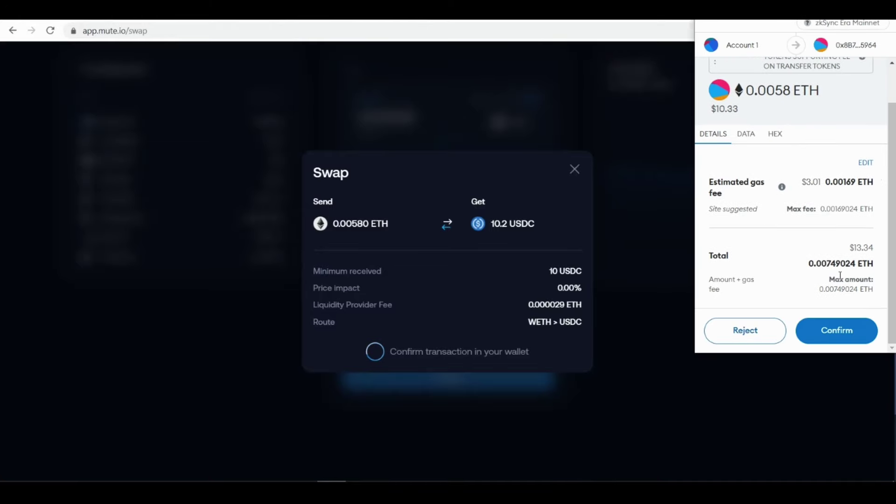
{"action": "left_click", "coordinate": [838, 331]}
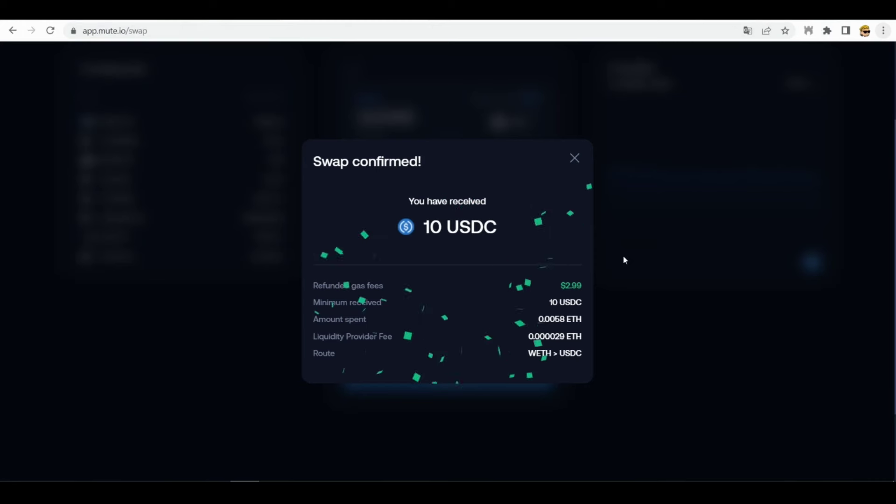
{"action": "left_click", "coordinate": [575, 159]}
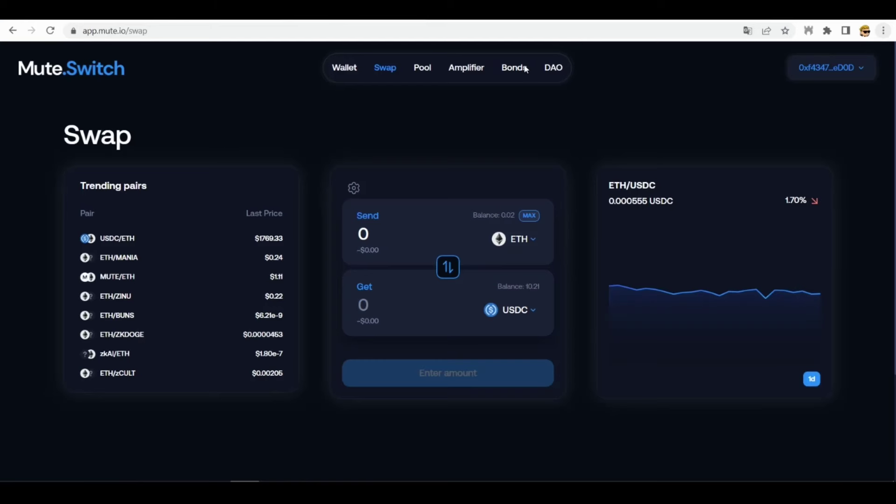
Step: Start adding liquidity in the liquidity pools with USDC as first and ETH as second token, and manage their Normal pool
{"action": "left_click", "coordinate": [423, 69]}
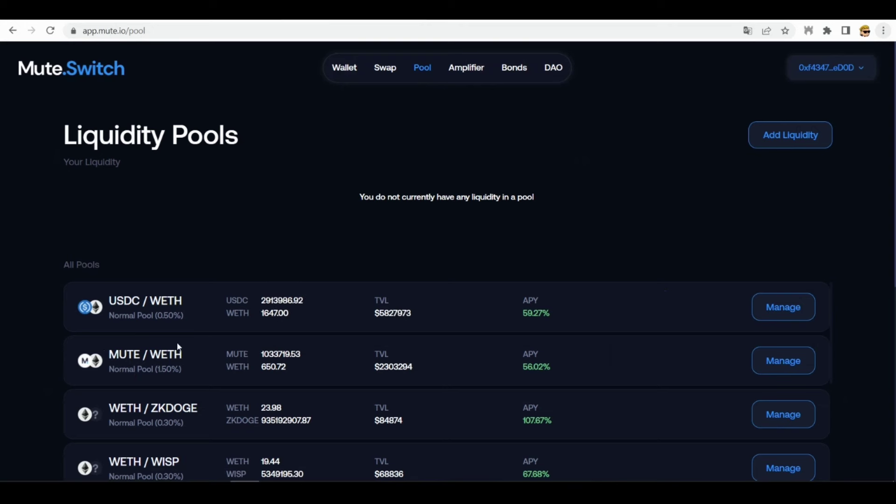
{"action": "scroll", "coordinate": [116, 368], "scroll_direction": "down", "scroll_amount": 3}
{"action": "scroll", "coordinate": [117, 368], "scroll_direction": "up", "scroll_amount": 3}
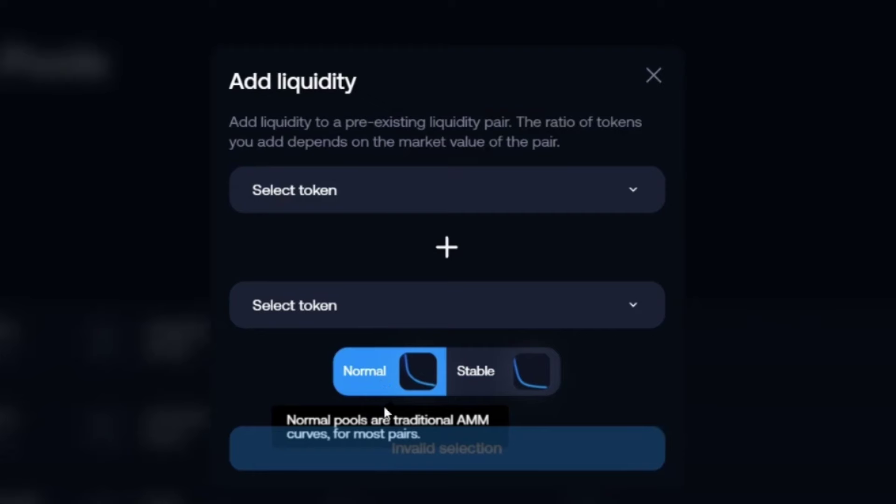
{"action": "left_click", "coordinate": [638, 191]}
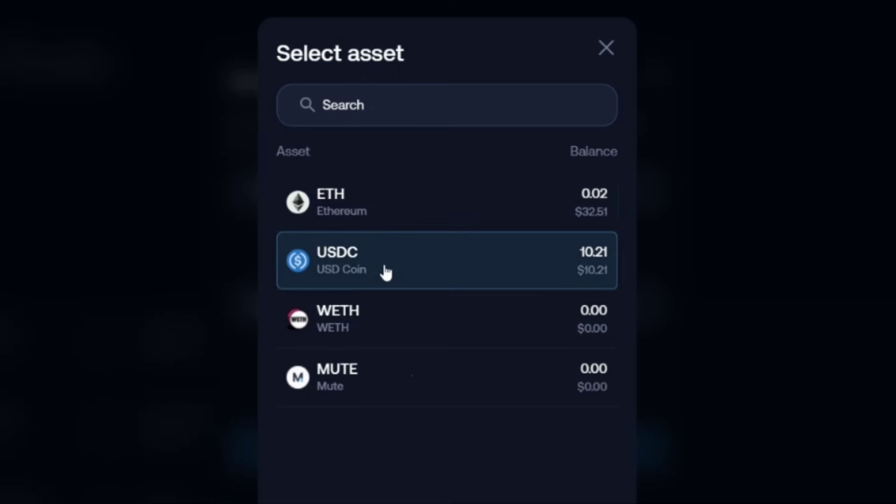
{"action": "left_click", "coordinate": [365, 222]}
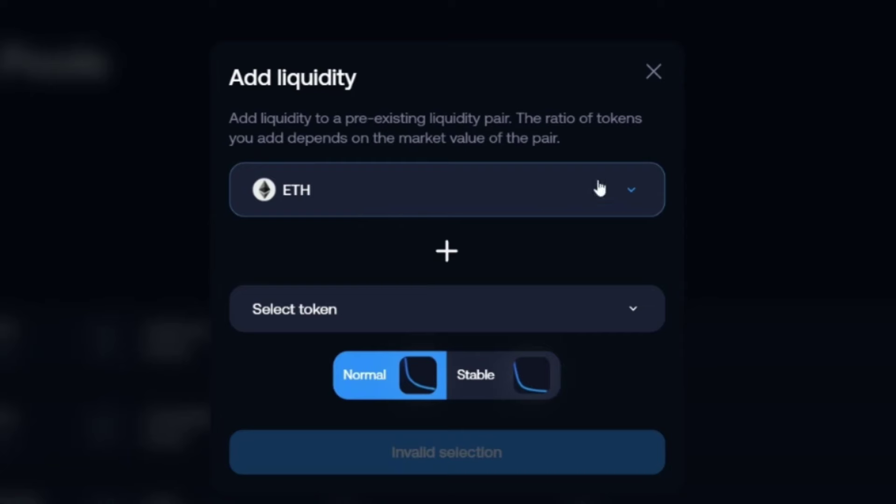
{"action": "left_click", "coordinate": [621, 193]}
{"action": "left_click", "coordinate": [369, 265]}
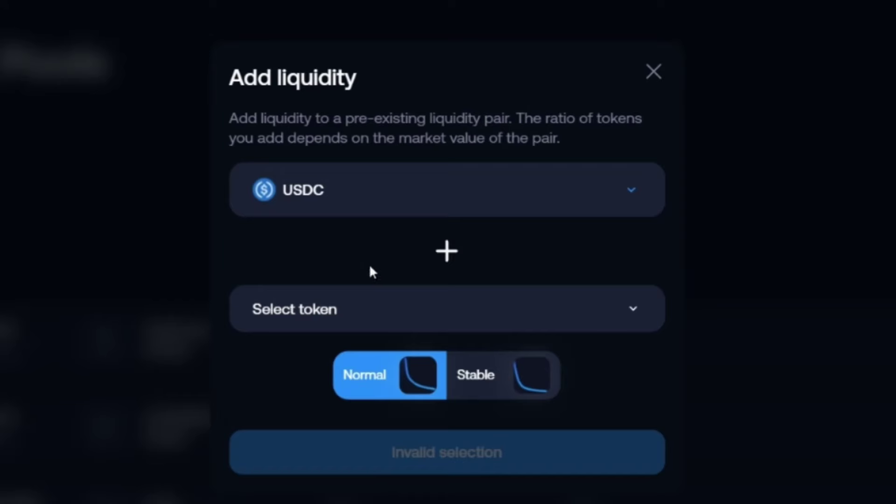
{"action": "left_click", "coordinate": [591, 317]}
{"action": "left_click", "coordinate": [372, 197]}
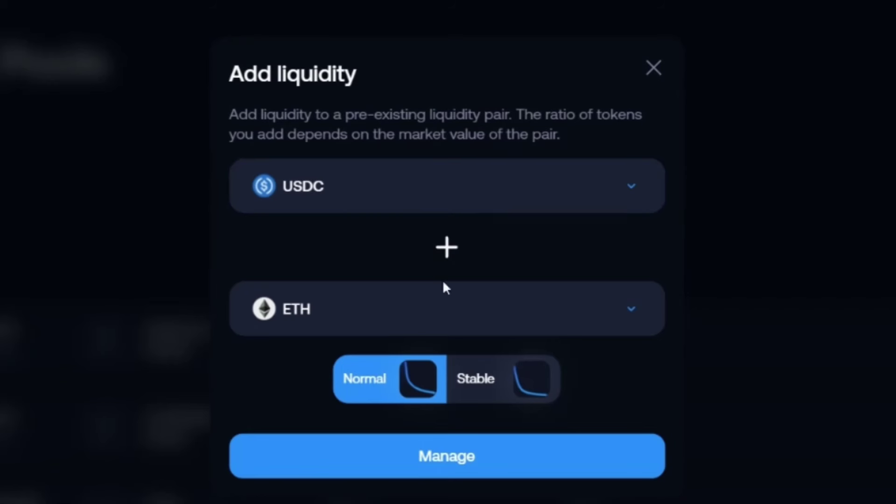
{"action": "left_click", "coordinate": [463, 456]}
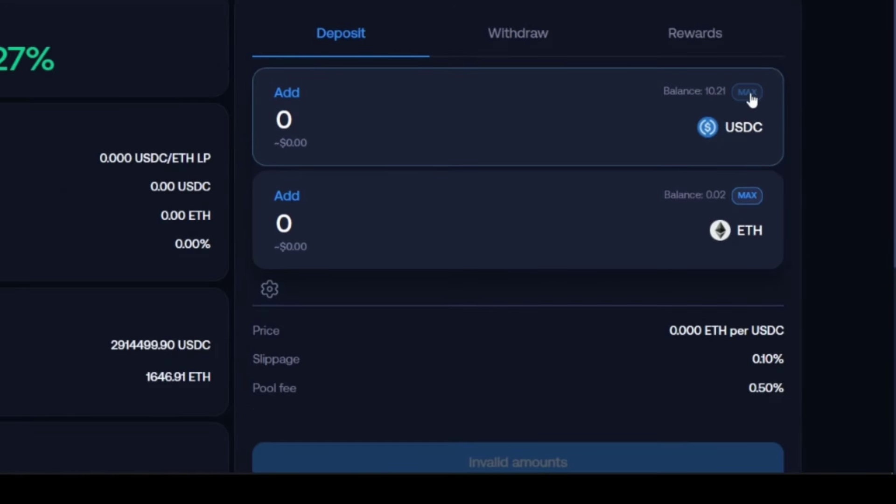
Step: Deposit the maximum 10.210517 USDC with matching ETH, grant the maximum USDC spending cap and approve the transactions in the wallet
{"action": "left_click", "coordinate": [748, 92]}
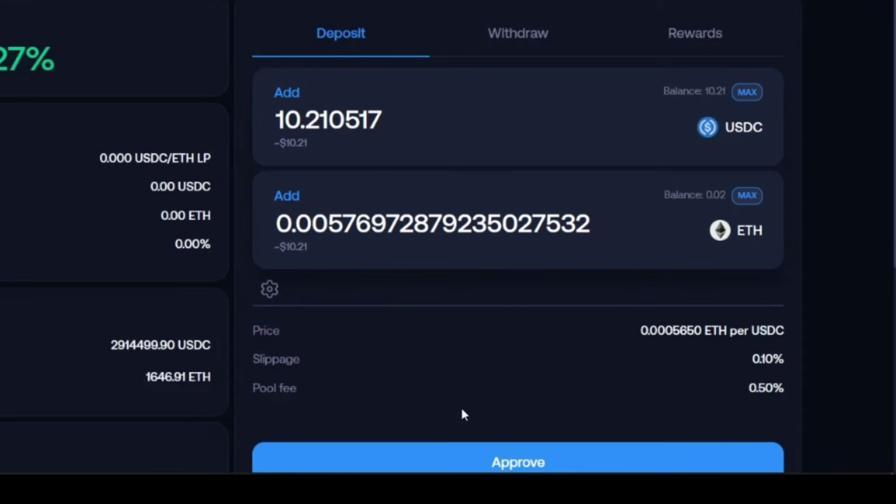
{"action": "left_click", "coordinate": [445, 457]}
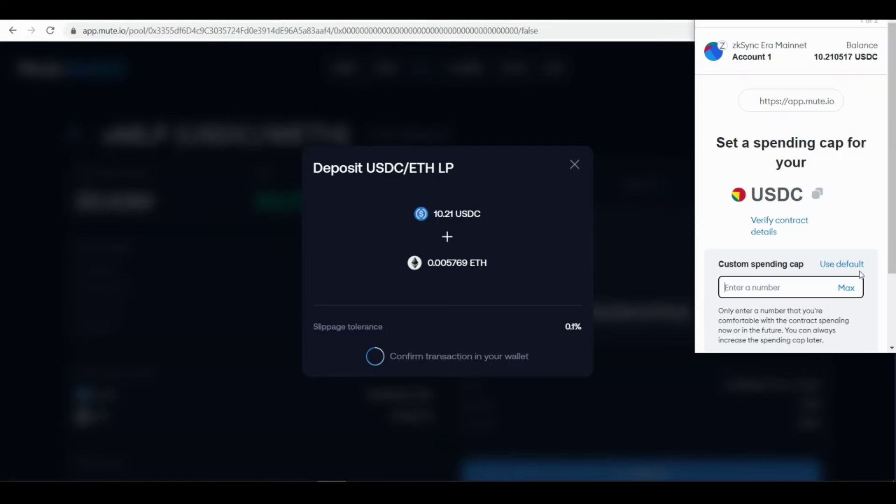
{"action": "left_click", "coordinate": [848, 289]}
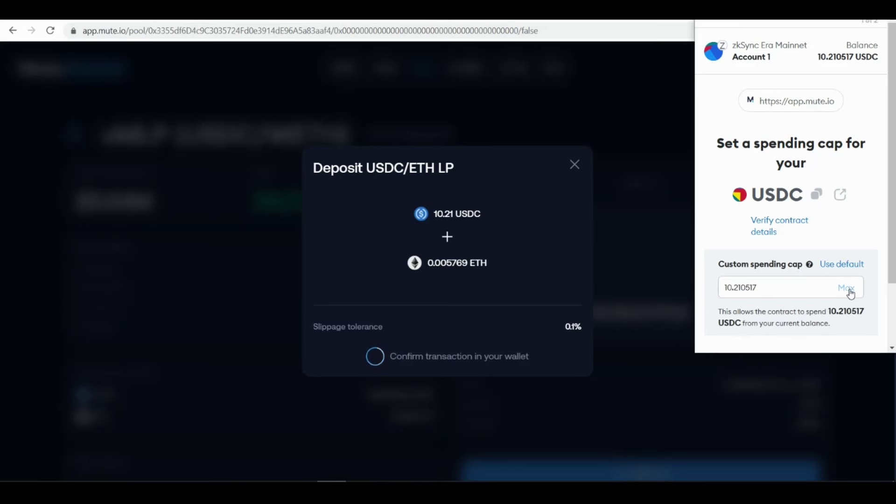
{"action": "scroll", "coordinate": [848, 280], "scroll_direction": "down", "scroll_amount": 3}
{"action": "left_click", "coordinate": [837, 334]}
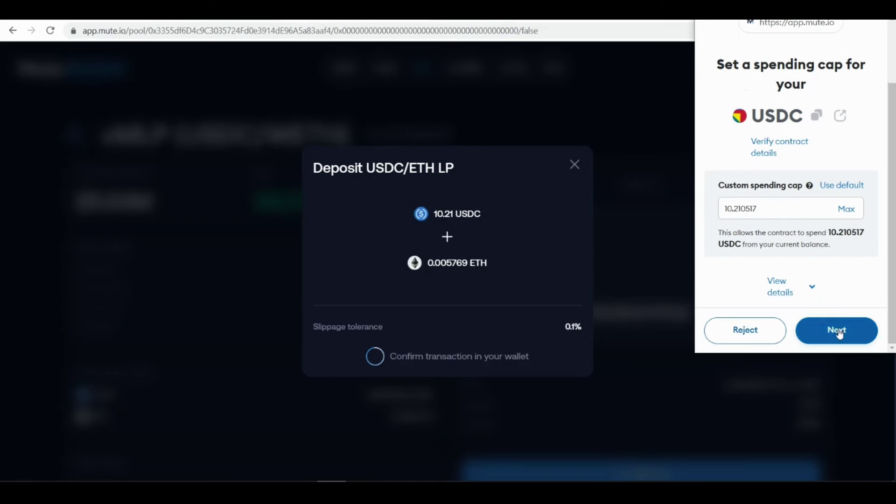
{"action": "left_click", "coordinate": [838, 335]}
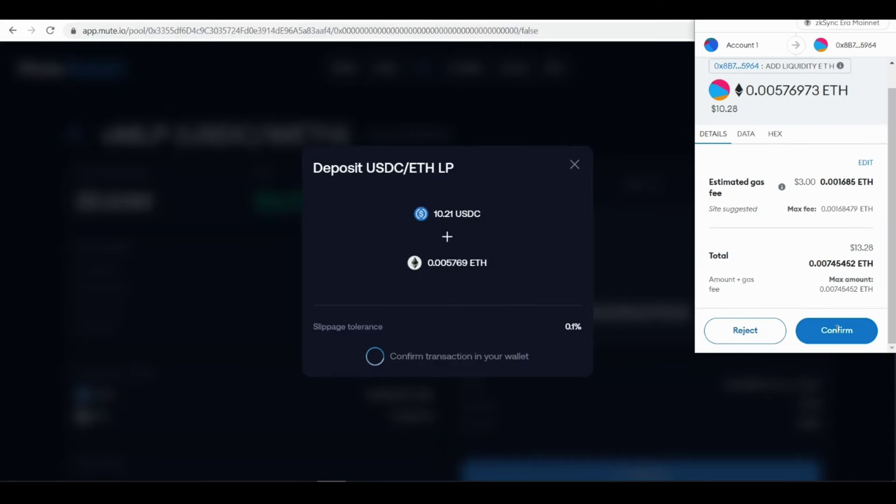
{"action": "left_click", "coordinate": [838, 333]}
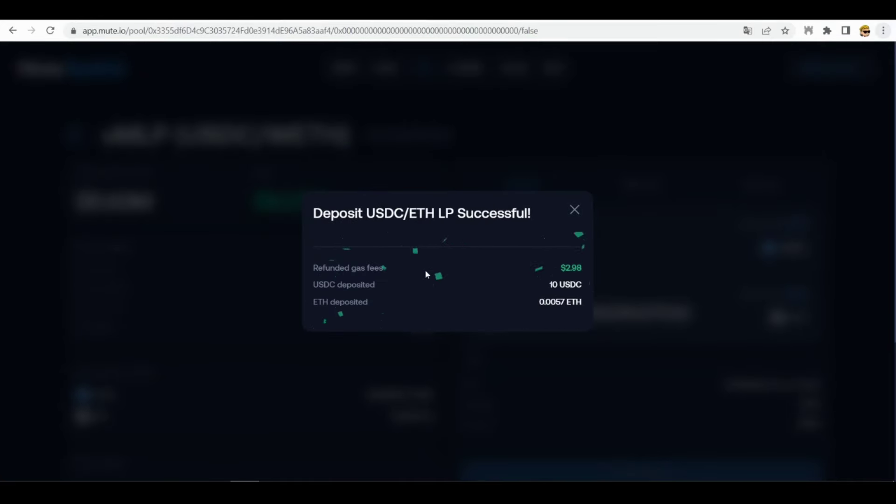
{"action": "left_click", "coordinate": [575, 210]}
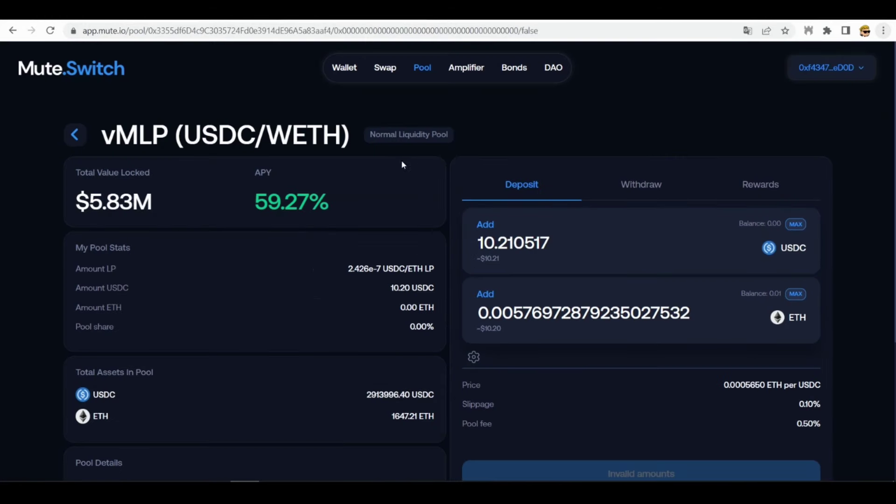
Step: Examine the personal pool stats and the collectable rewards of the USDC/WETH liquidity position
{"action": "scroll", "coordinate": [313, 230], "scroll_direction": "down", "scroll_amount": 1}
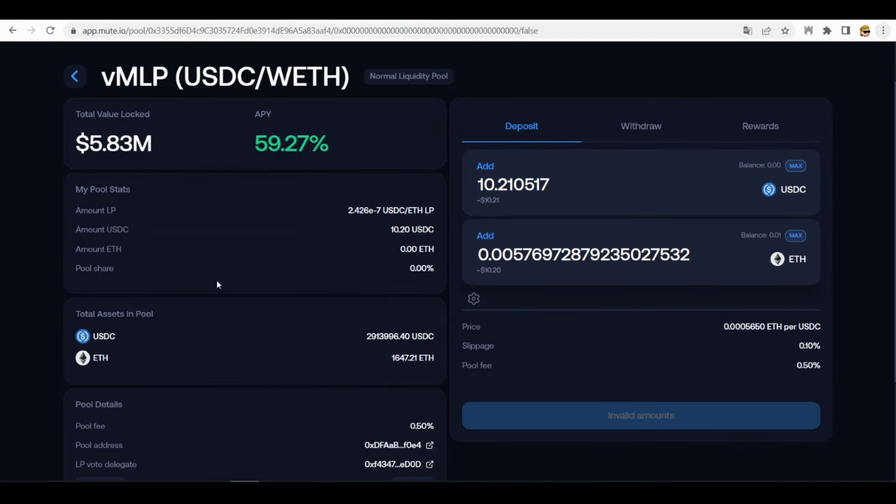
{"action": "scroll", "coordinate": [216, 283], "scroll_direction": "down", "scroll_amount": 1}
{"action": "scroll", "coordinate": [145, 255], "scroll_direction": "up", "scroll_amount": 1}
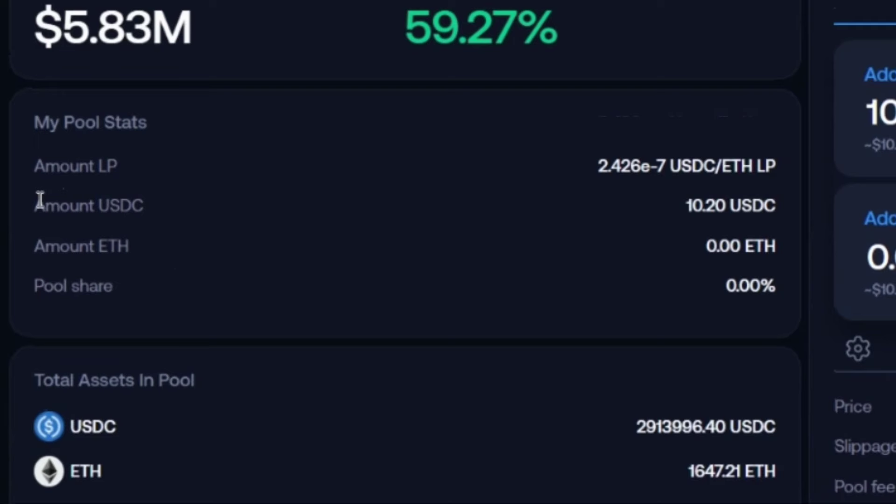
{"action": "left_click_drag", "start_coordinate": [40, 201], "coordinate": [450, 291]}
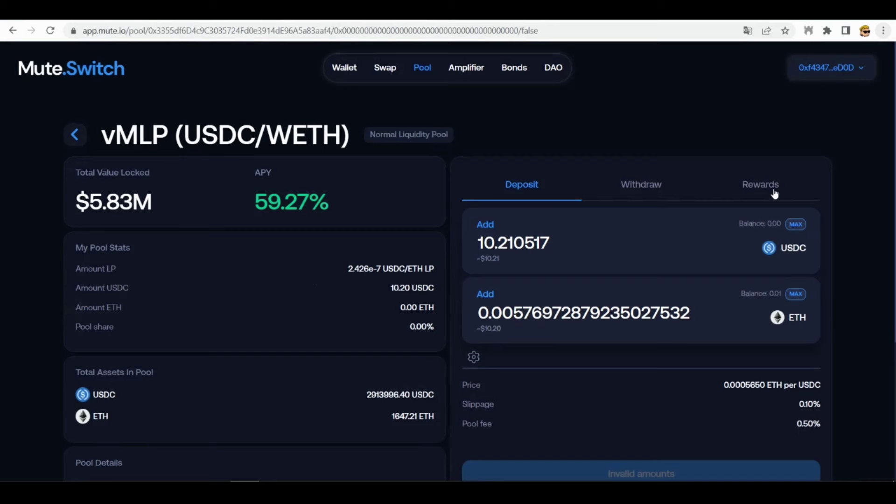
{"action": "left_click", "coordinate": [775, 194]}
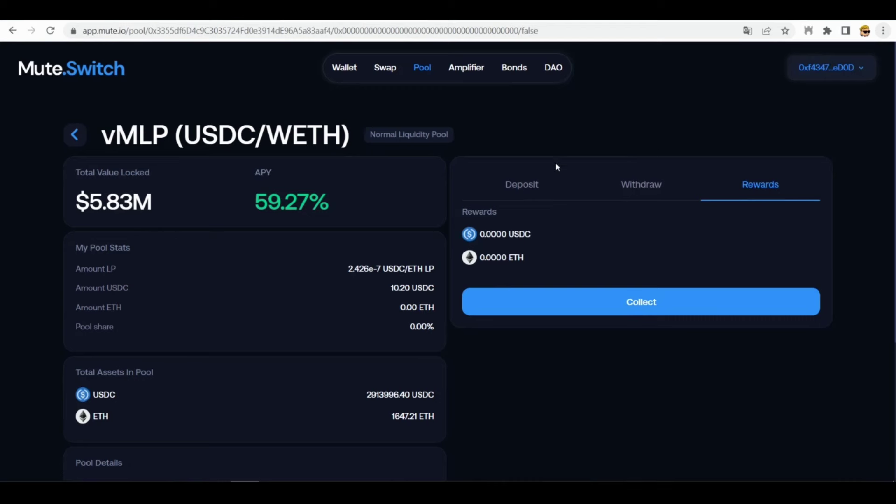
{"action": "left_click", "coordinate": [535, 182]}
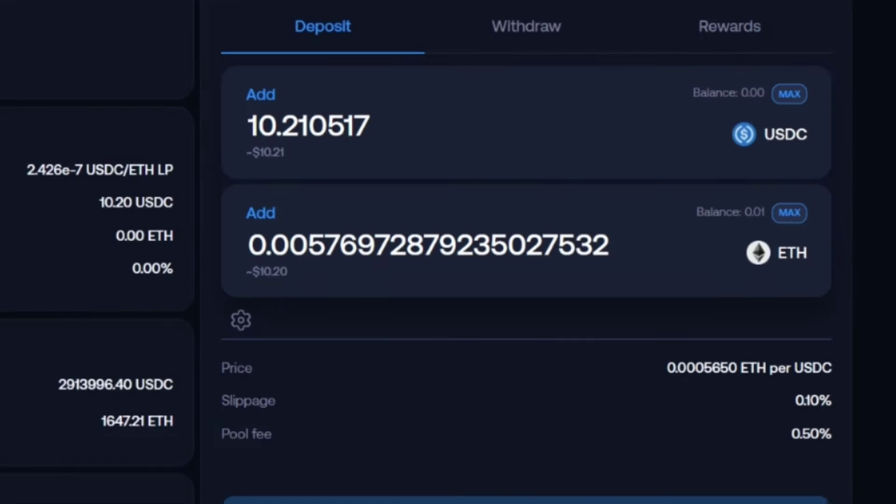
Step: Start withdrawing the maximum USDC/ETH LP amount and approve the maximum vMLP (USDC/WETH) spending cap in the wallet
{"action": "left_click", "coordinate": [540, 28]}
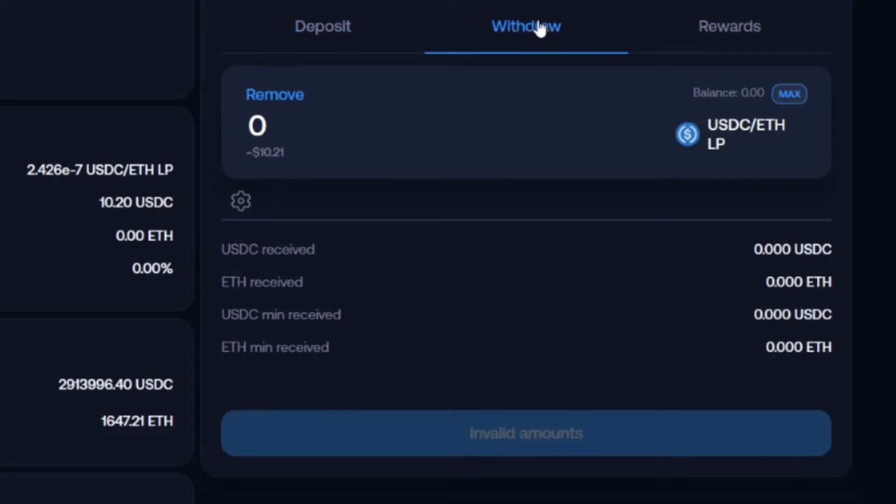
{"action": "left_click", "coordinate": [797, 103]}
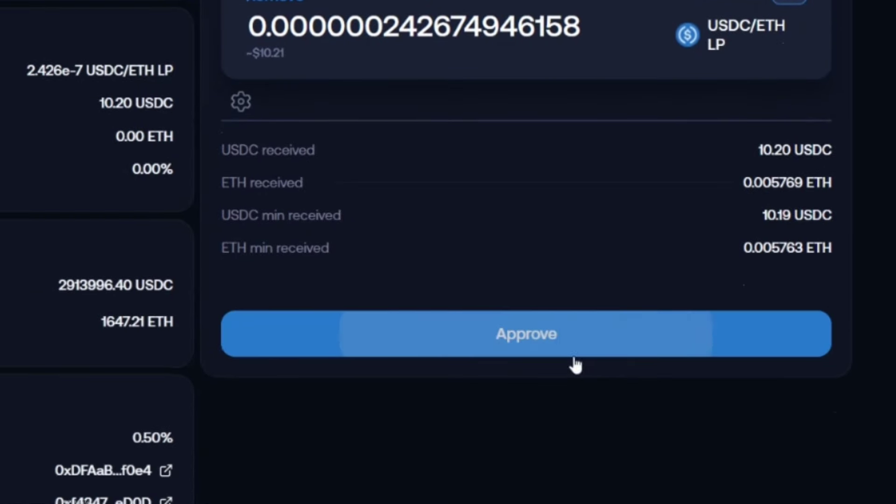
{"action": "left_click", "coordinate": [562, 336]}
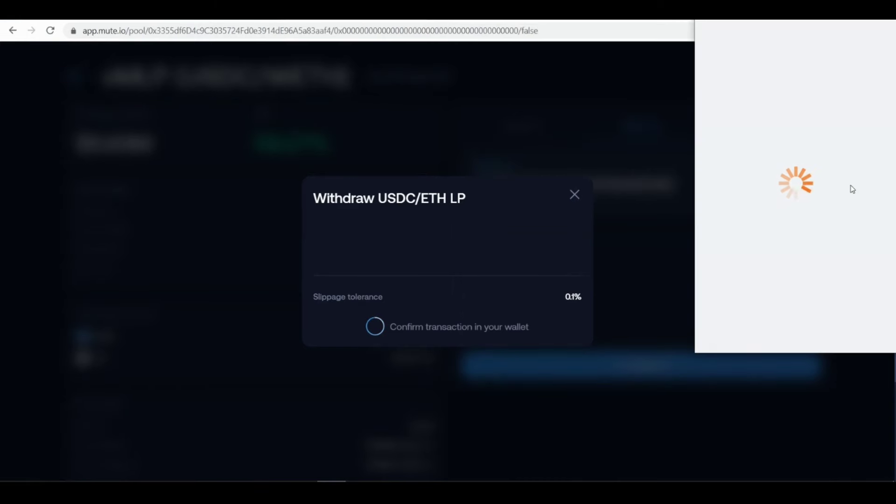
{"action": "scroll", "coordinate": [853, 189], "scroll_direction": "down", "scroll_amount": 3}
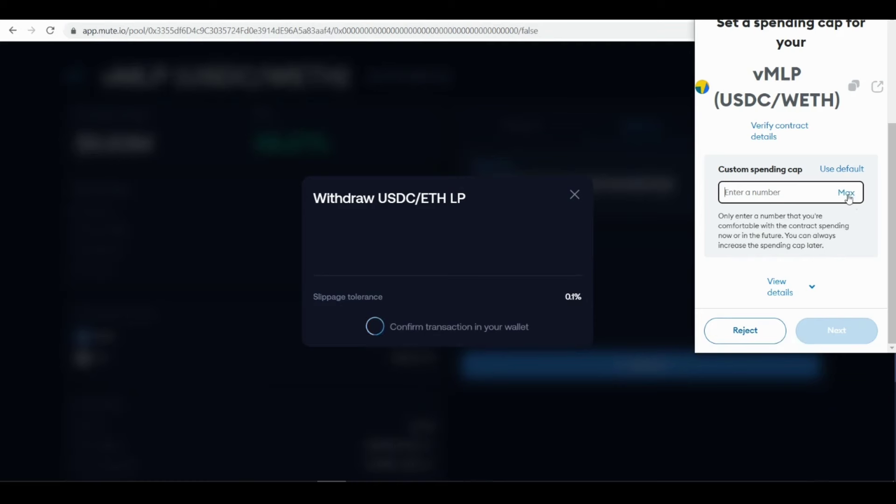
{"action": "left_click", "coordinate": [848, 199]}
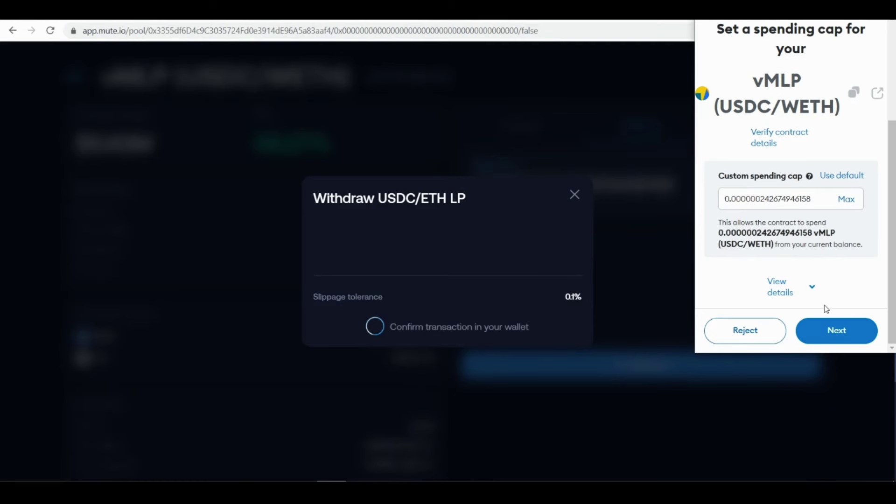
{"action": "left_click", "coordinate": [834, 336]}
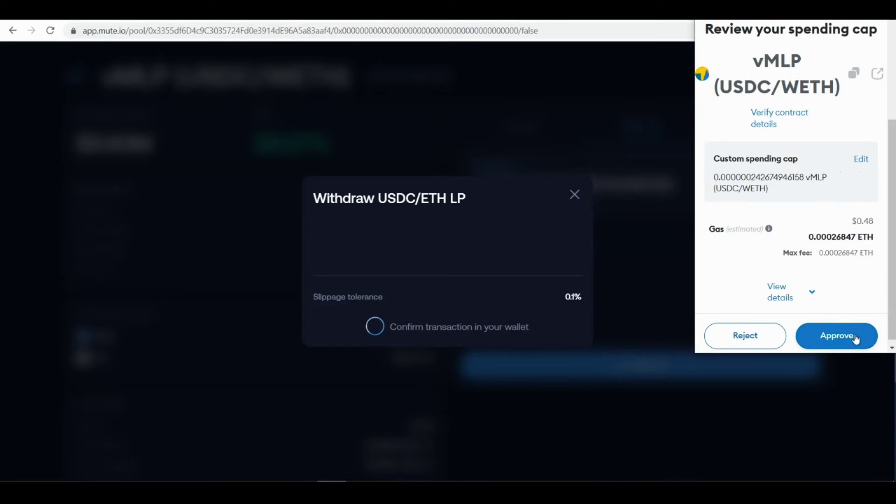
{"action": "left_click", "coordinate": [855, 337]}
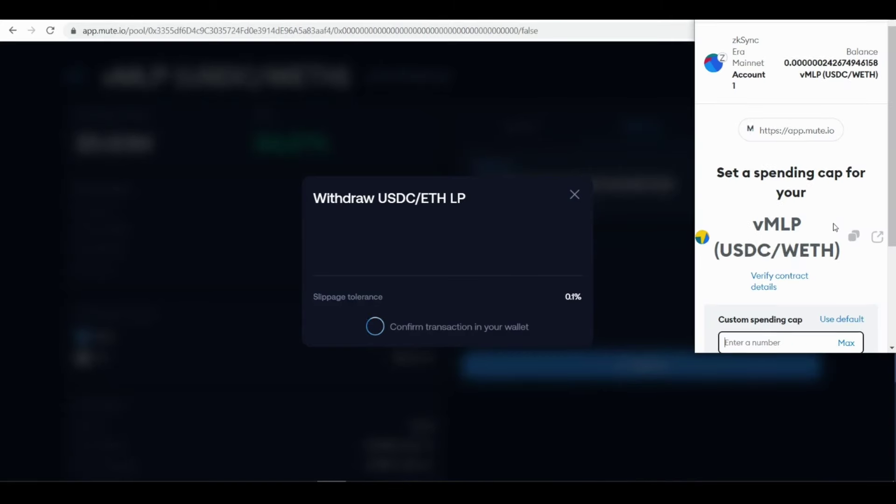
Step: Grant the maximum vMLP spending cap in the repeated wallet request, confirm the liquidity removal and dismiss the withdrawal message
{"action": "scroll", "coordinate": [838, 243], "scroll_direction": "down", "scroll_amount": 3}
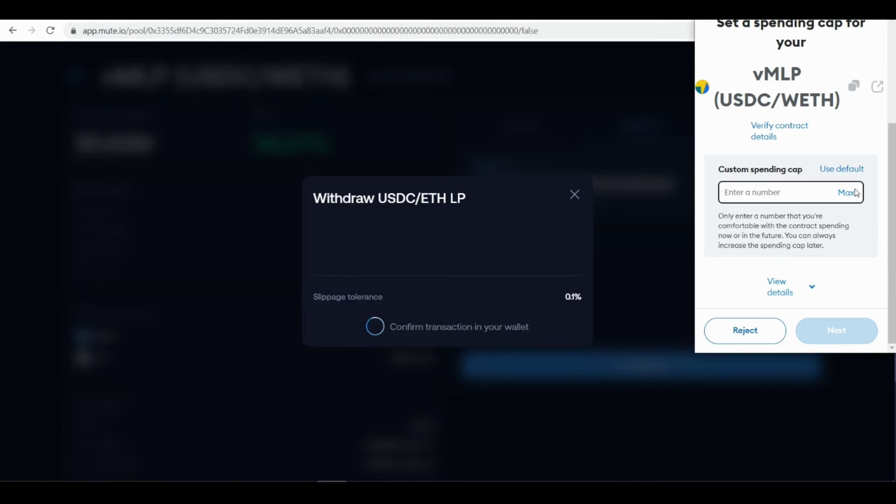
{"action": "left_click", "coordinate": [847, 193]}
{"action": "left_click", "coordinate": [841, 335]}
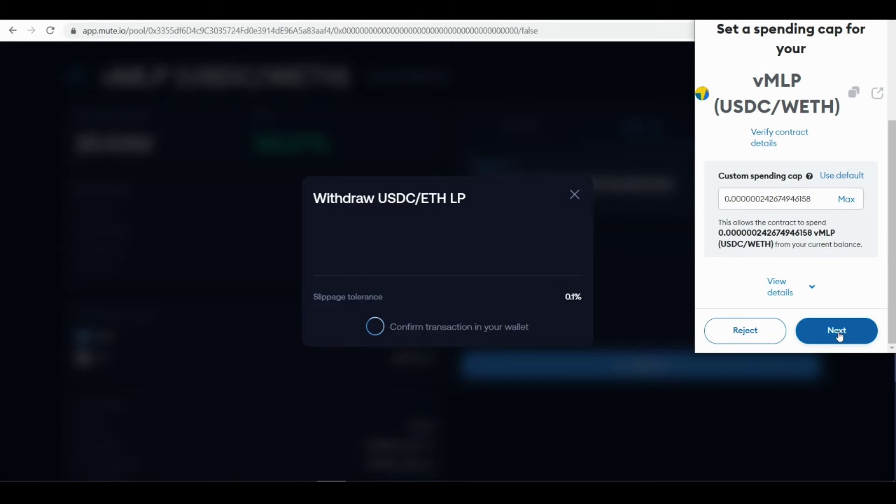
{"action": "left_click", "coordinate": [839, 336]}
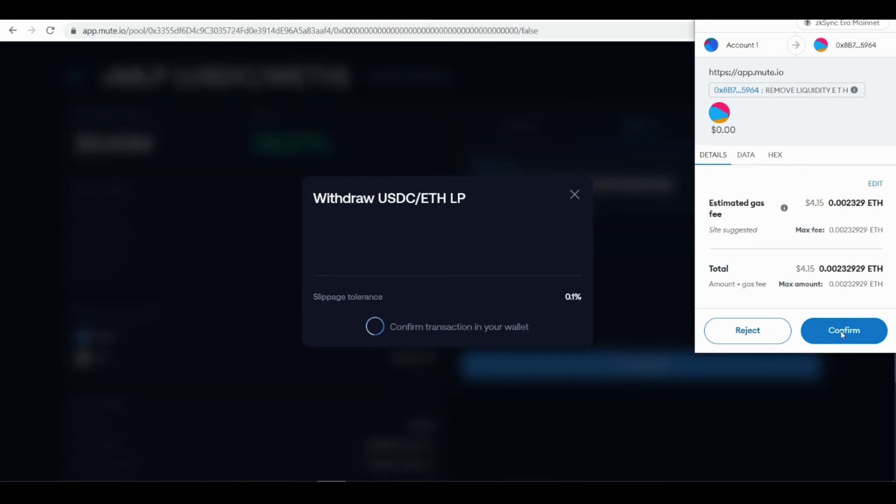
{"action": "left_click", "coordinate": [840, 333]}
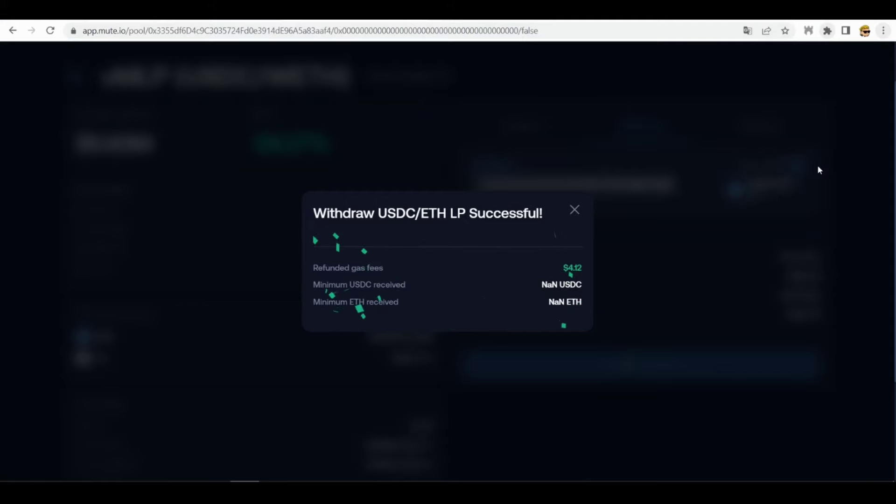
{"action": "left_click", "coordinate": [575, 211]}
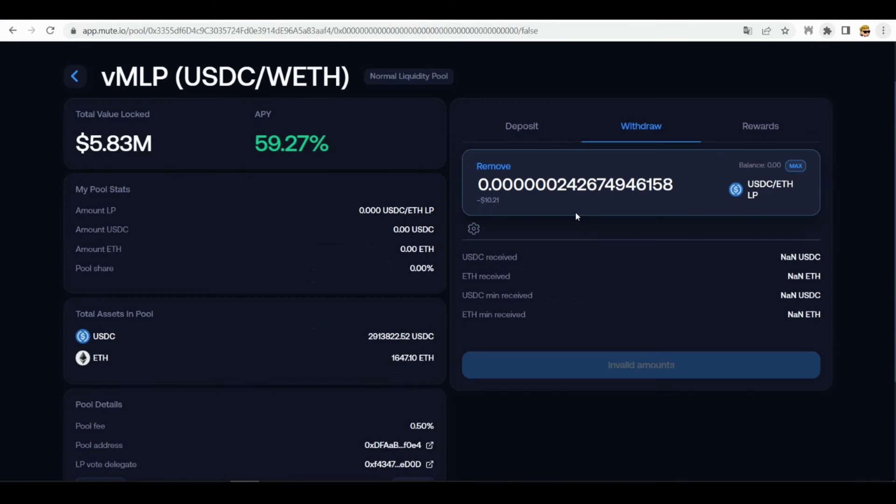
Step: Review the L2 assets and recent transactions in the Mute.Switch wallet overview
{"action": "scroll", "coordinate": [484, 267], "scroll_direction": "up", "scroll_amount": 2}
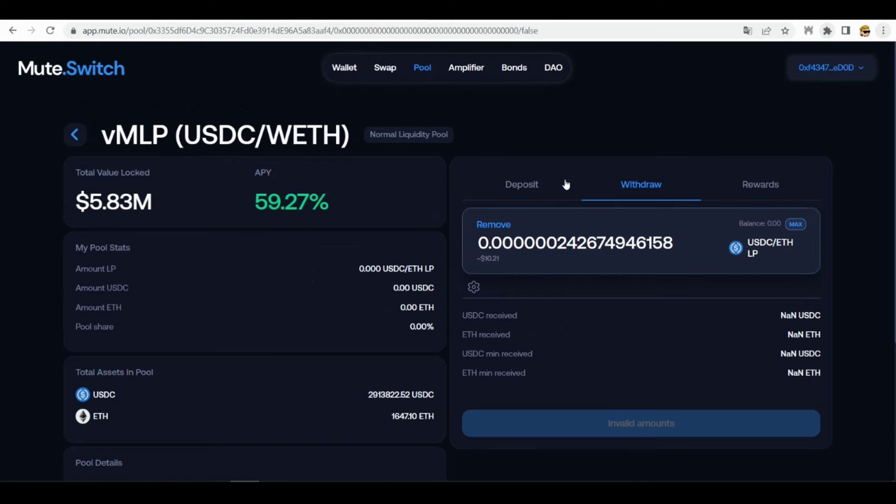
{"action": "left_click", "coordinate": [347, 75]}
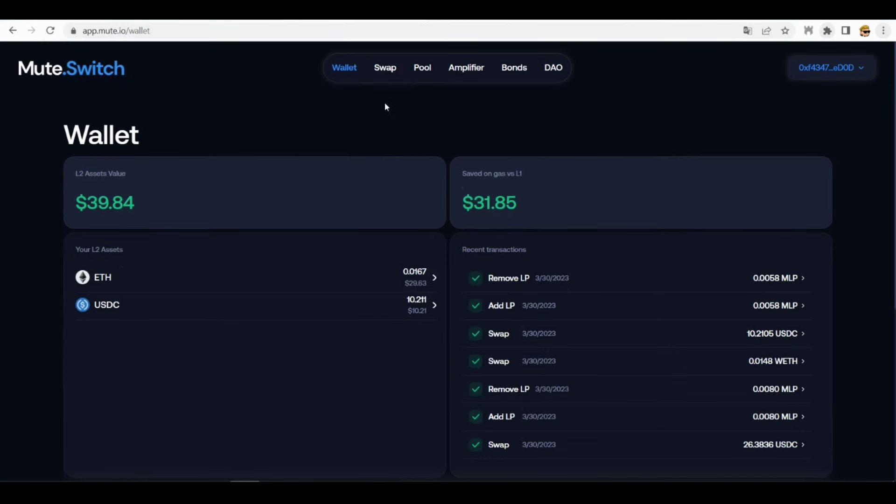
Step: Set up a swap sending the maximum 10.210557 USDC to get ETH
{"action": "left_click", "coordinate": [386, 69]}
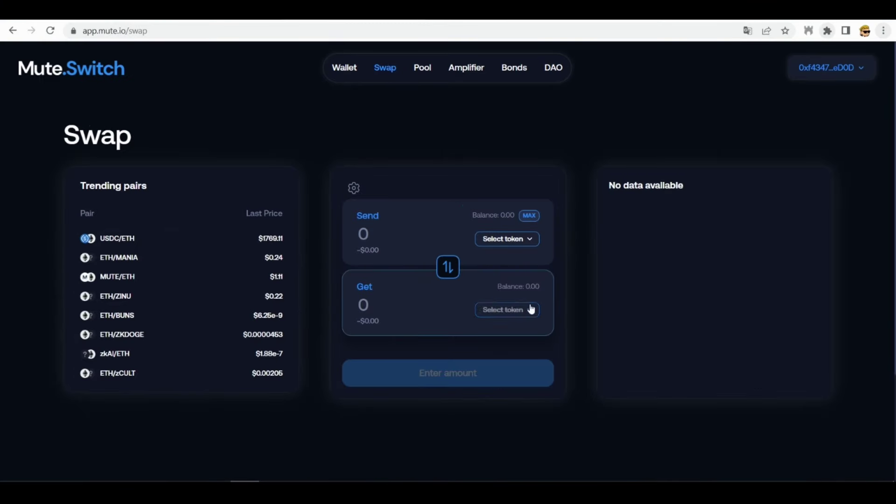
{"action": "left_click", "coordinate": [526, 238]}
{"action": "left_click", "coordinate": [428, 254]}
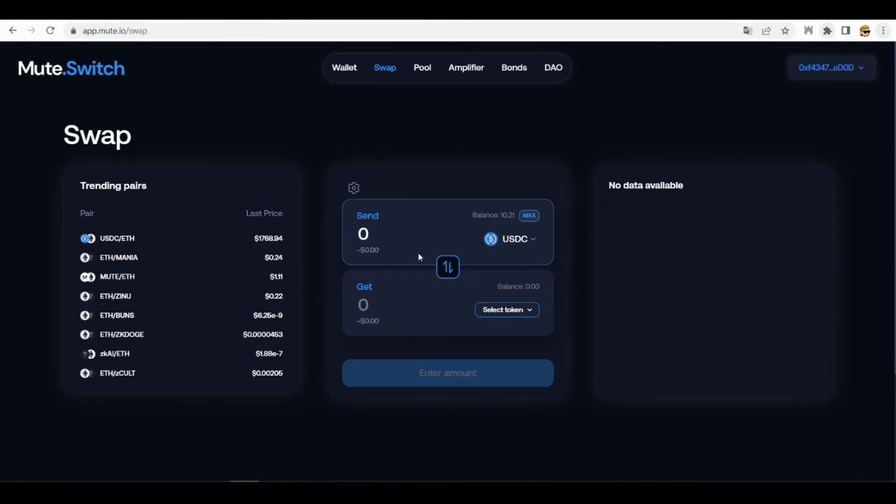
{"action": "left_click", "coordinate": [530, 312]}
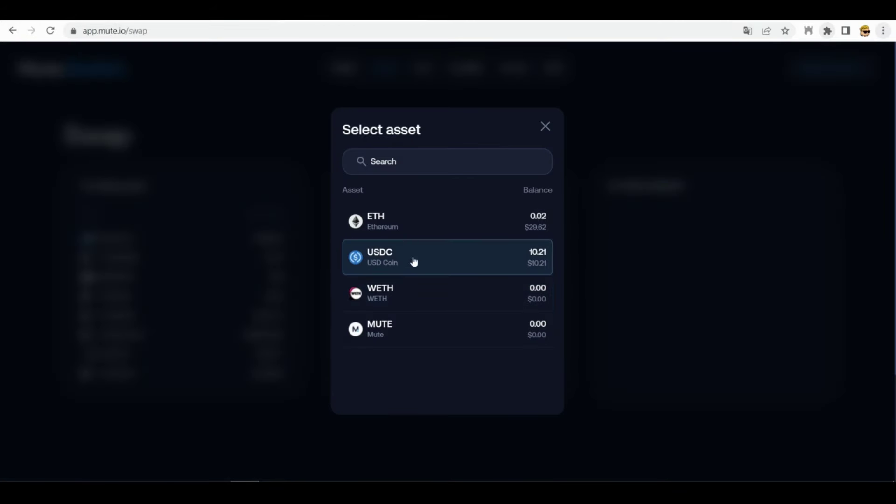
{"action": "left_click", "coordinate": [404, 223]}
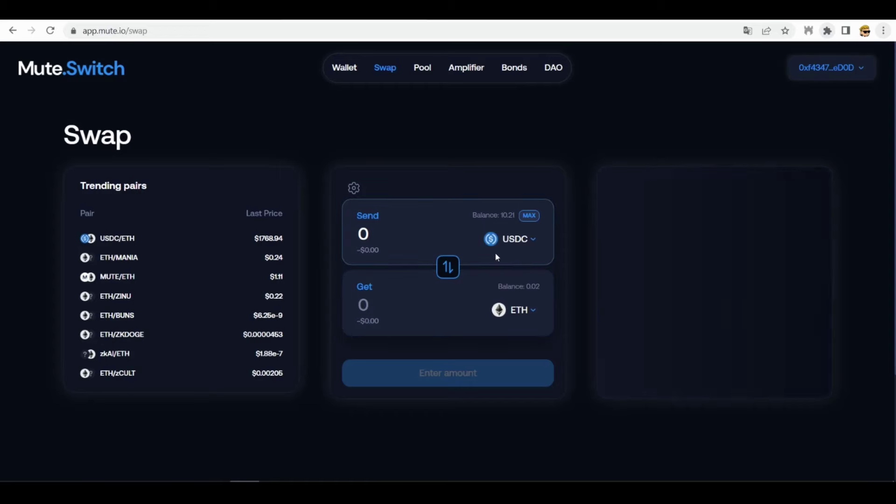
{"action": "left_click", "coordinate": [530, 217]}
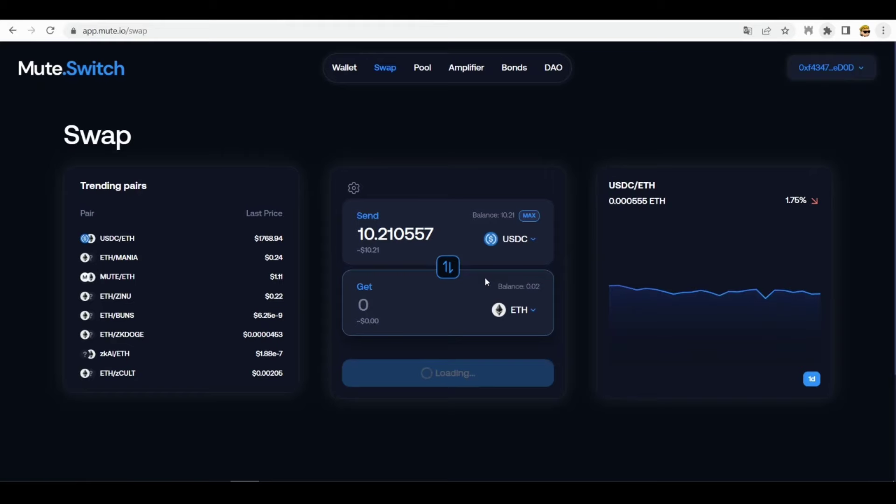
Step: Try to execute the USDC to ETH swap, approving a maximum spending cap of 10.210557 USDC in the wallet, and close the result dialog
{"action": "scroll", "coordinate": [495, 326], "scroll_direction": "down", "scroll_amount": 3}
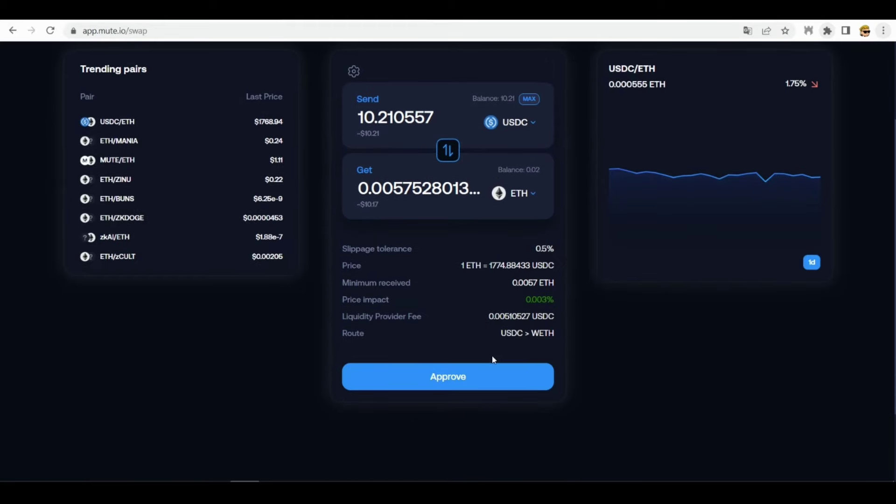
{"action": "left_click", "coordinate": [470, 377]}
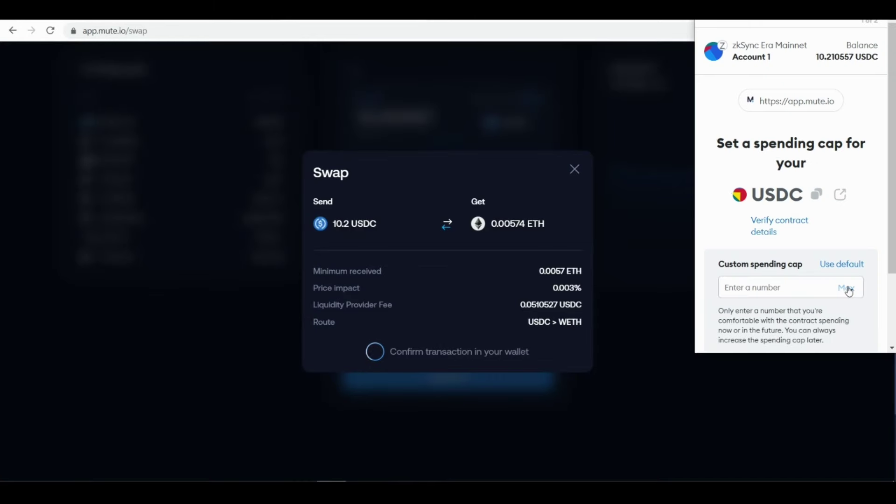
{"action": "left_click", "coordinate": [849, 290]}
{"action": "scroll", "coordinate": [789, 271], "scroll_direction": "down", "scroll_amount": 3}
{"action": "left_click", "coordinate": [836, 330]}
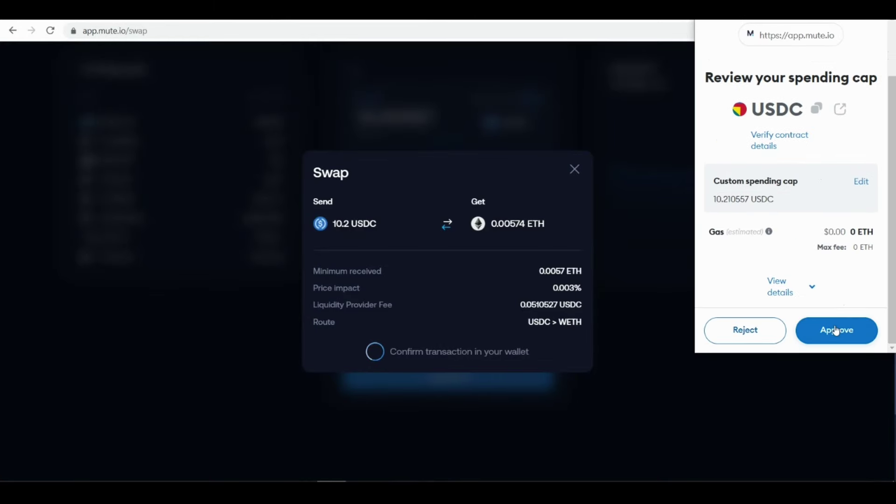
{"action": "left_click", "coordinate": [836, 337]}
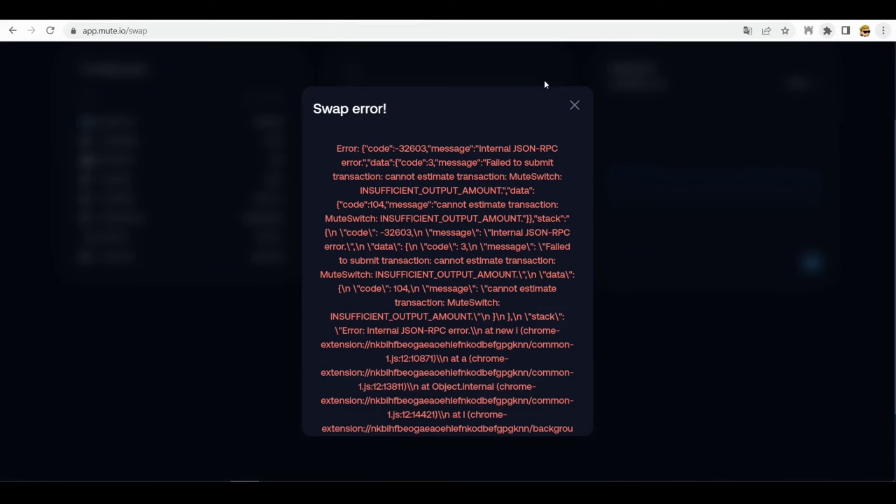
{"action": "left_click", "coordinate": [575, 104]}
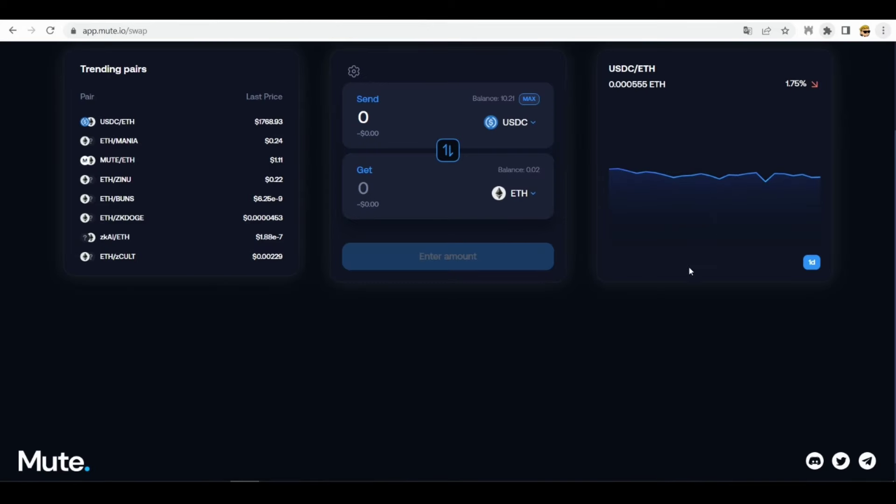
Step: Retry the swap with the maximum 10.210557 USDC for ETH, confirm the transaction in the wallet and dismiss the confirmation
{"action": "scroll", "coordinate": [688, 266], "scroll_direction": "up", "scroll_amount": 3}
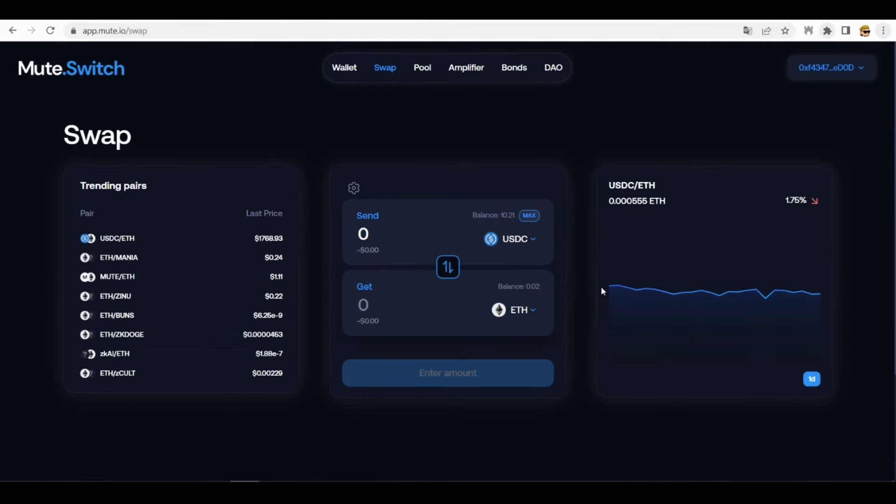
{"action": "left_click", "coordinate": [531, 217]}
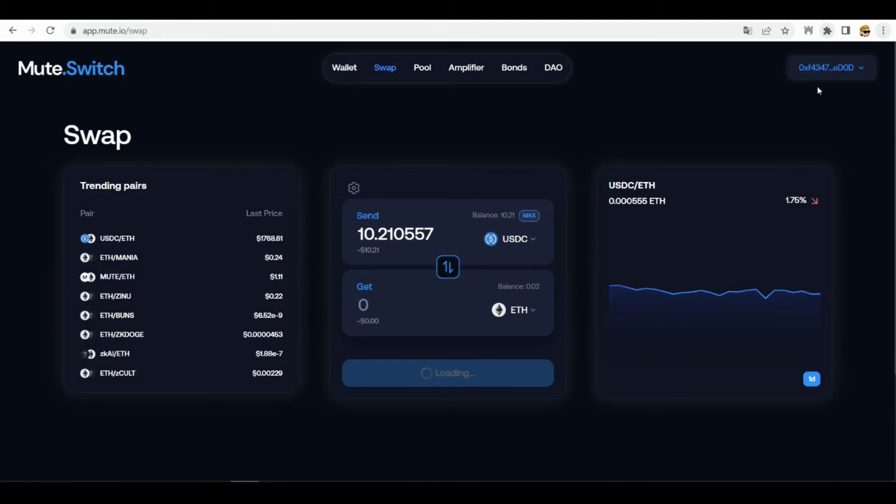
{"action": "left_click", "coordinate": [828, 32]}
{"action": "left_click", "coordinate": [827, 34]}
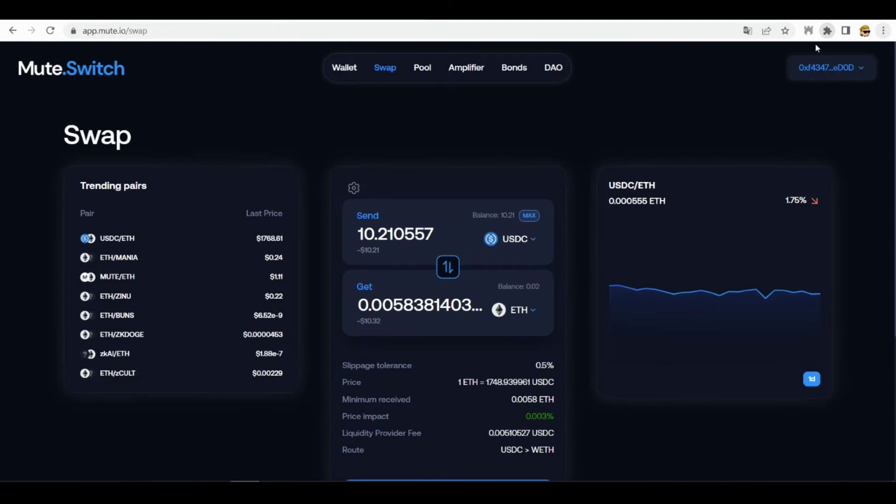
{"action": "scroll", "coordinate": [514, 352], "scroll_direction": "down", "scroll_amount": 3}
{"action": "left_click", "coordinate": [474, 318]}
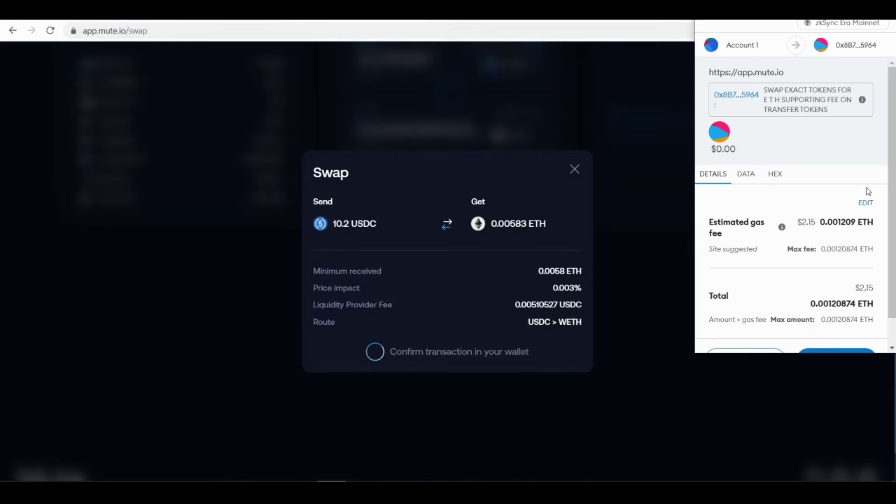
{"action": "scroll", "coordinate": [869, 189], "scroll_direction": "down", "scroll_amount": 1}
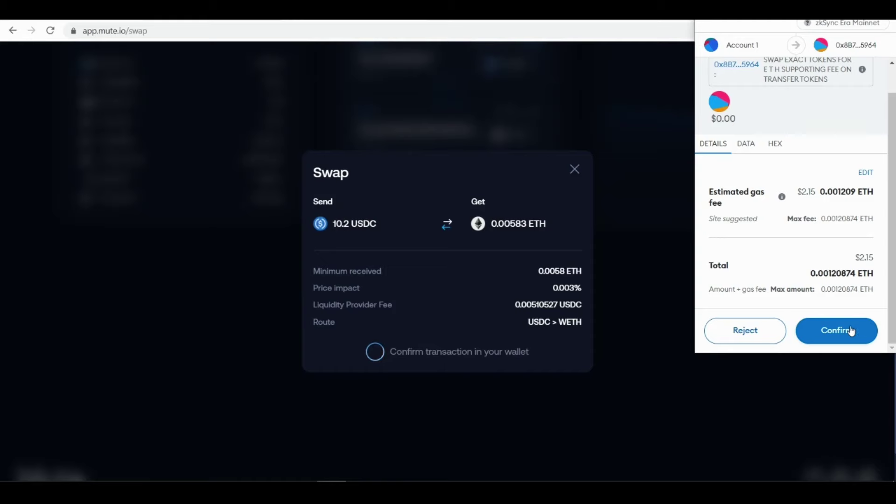
{"action": "left_click", "coordinate": [851, 331]}
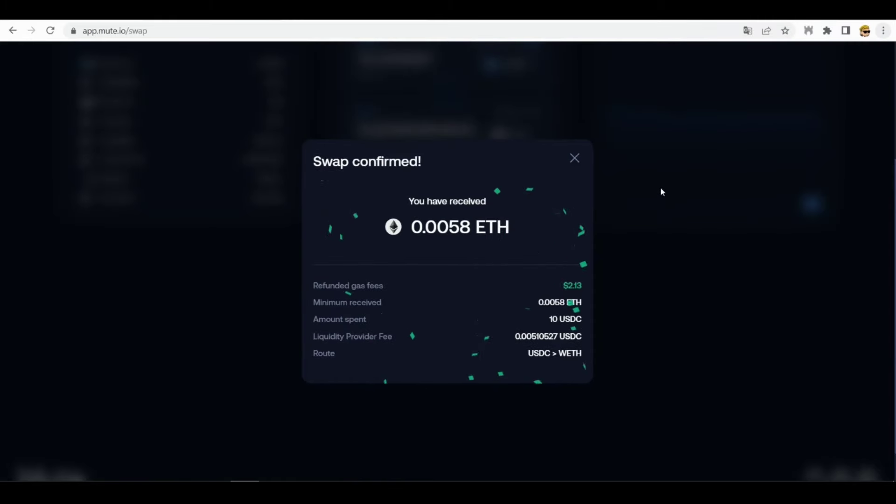
{"action": "left_click", "coordinate": [661, 191]}
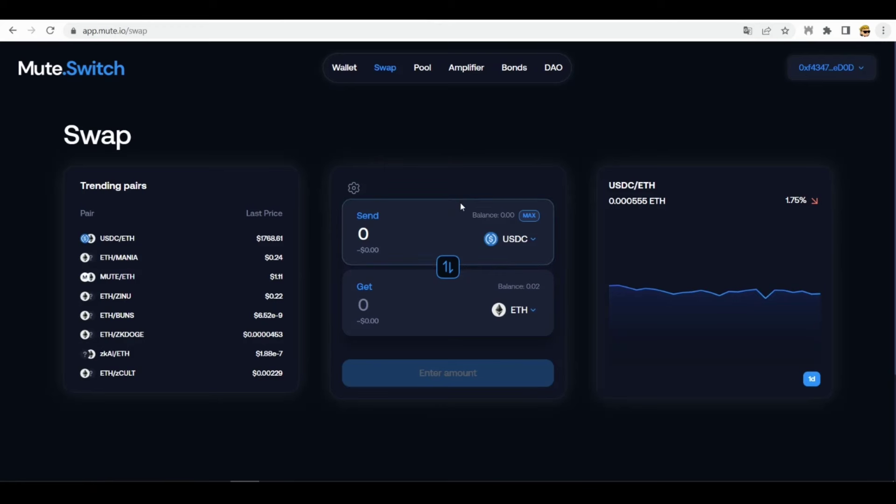